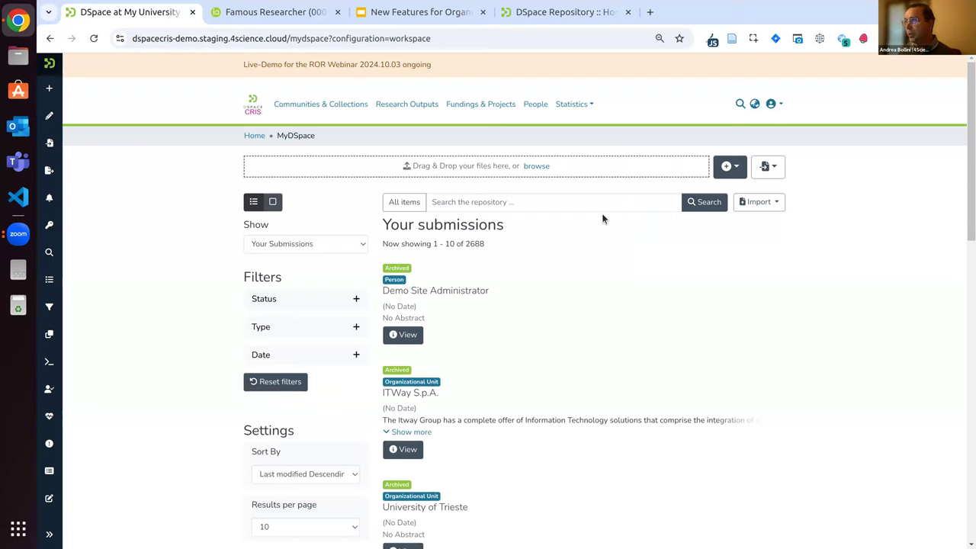
- Start an external-source import of an Organizational Unit and choose ROR as the source
click(776, 169)
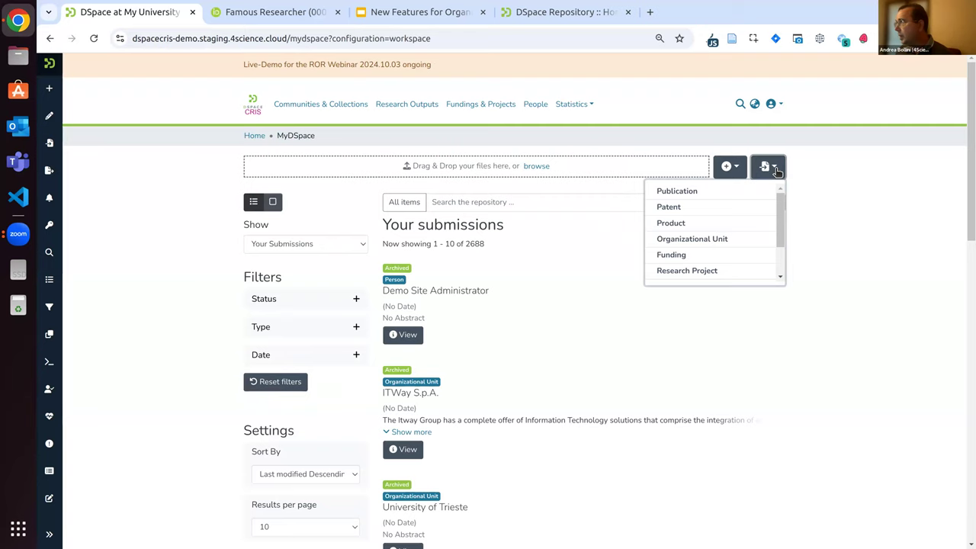
click(720, 244)
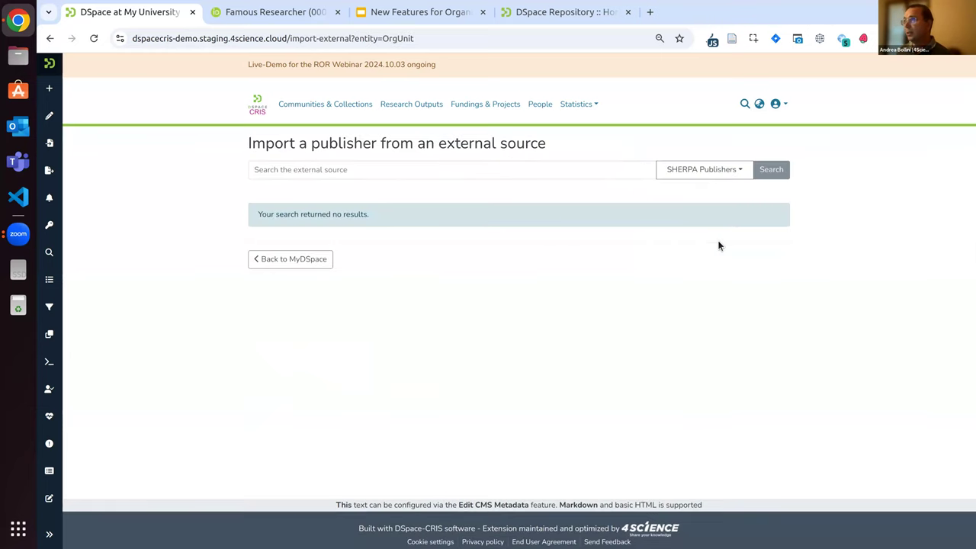
click(696, 175)
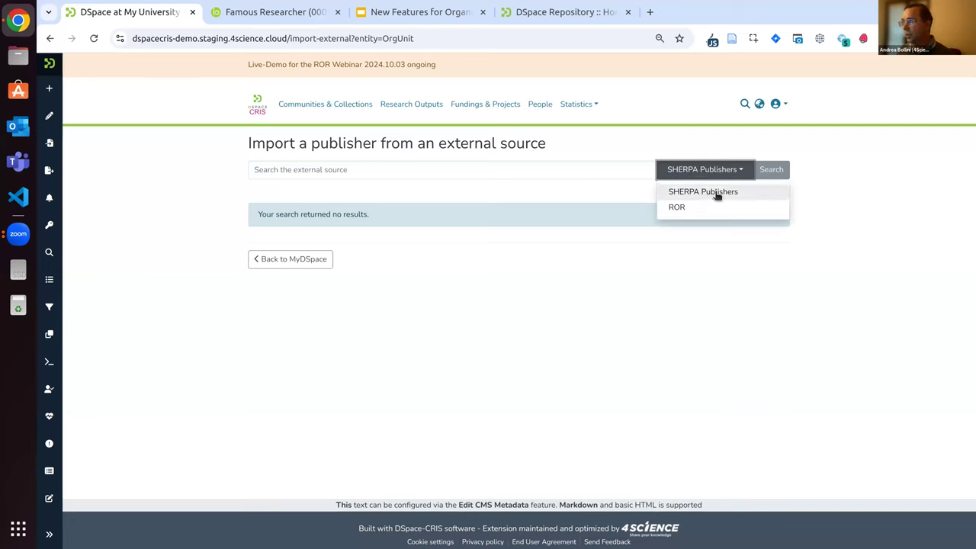
click(695, 207)
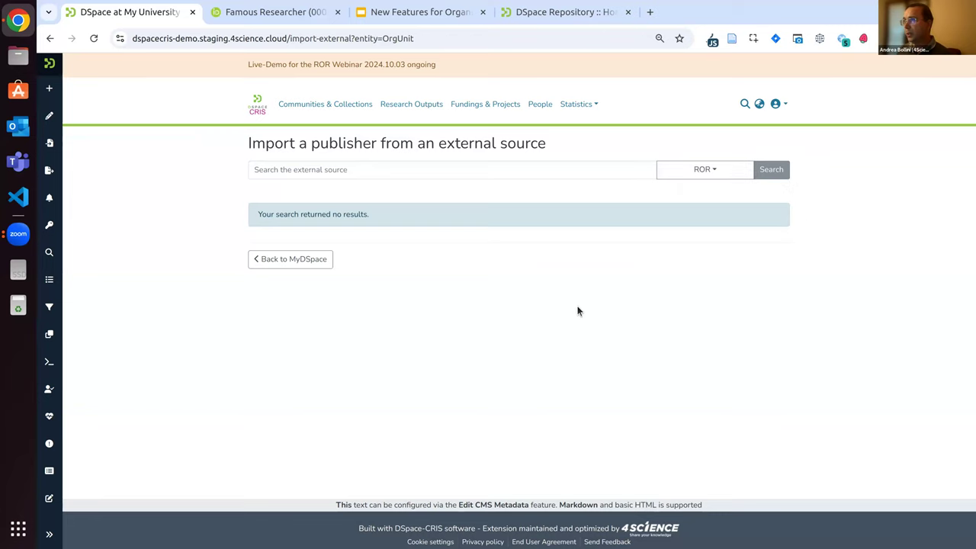
- Search the ROR source for "bicocca"
click(325, 169)
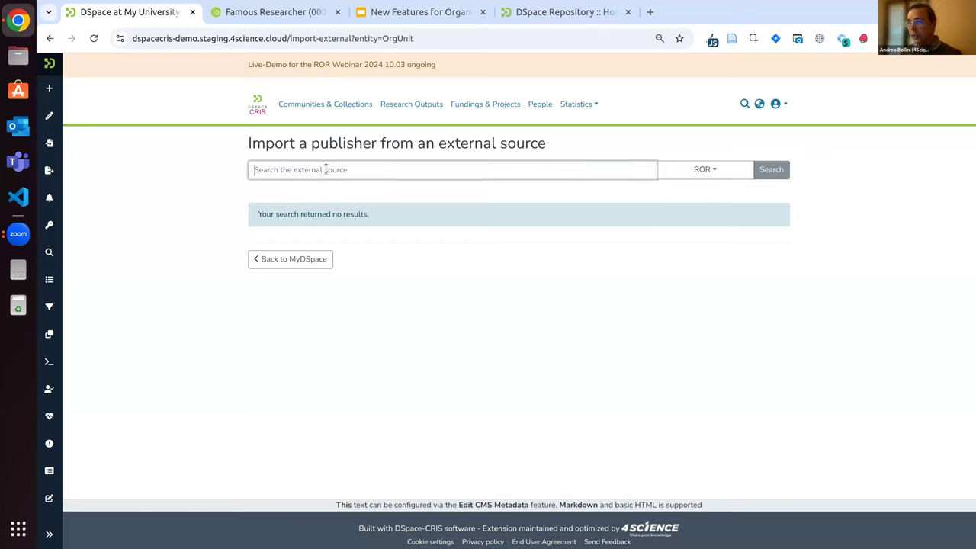
text(bicocca)
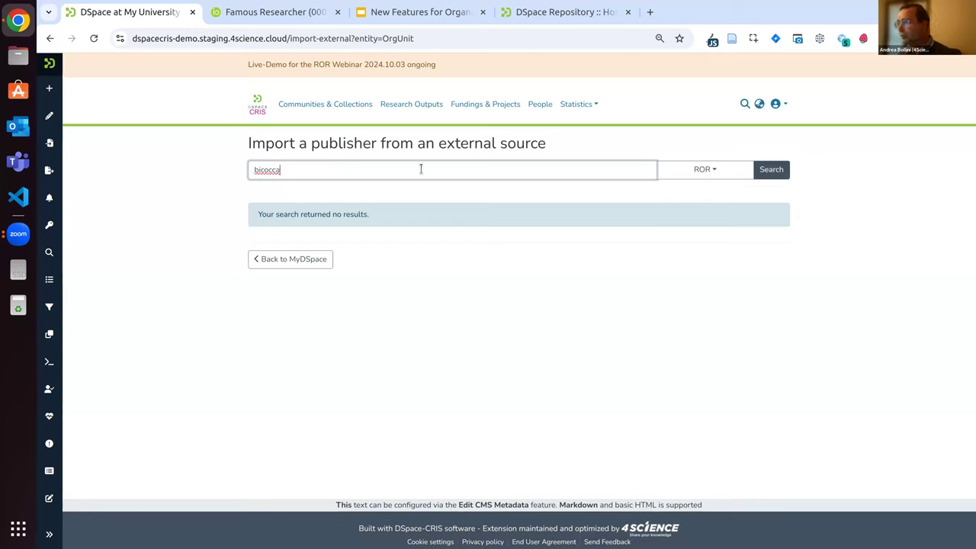
click(767, 169)
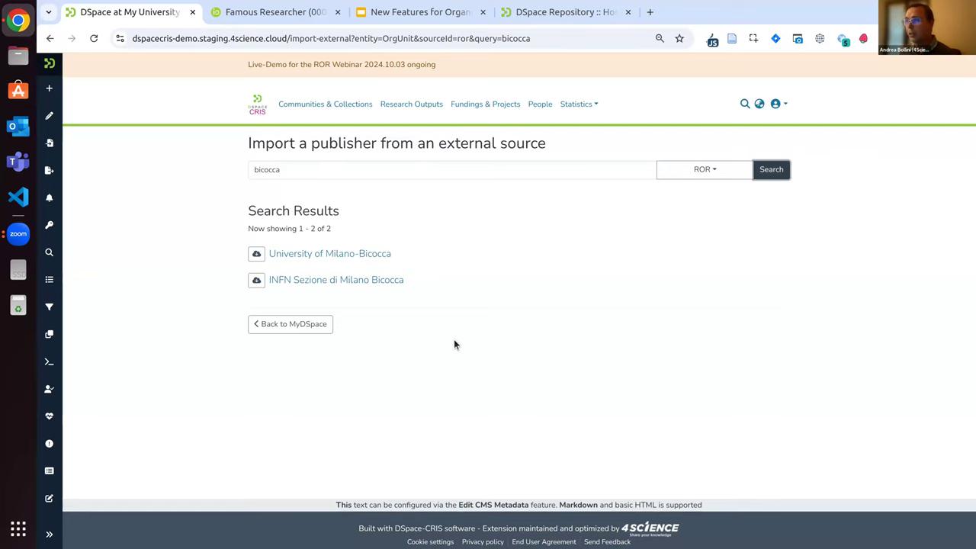
- Preview the University of Milano-Bicocca record and start its submission in the OrgUnit collection
click(269, 256)
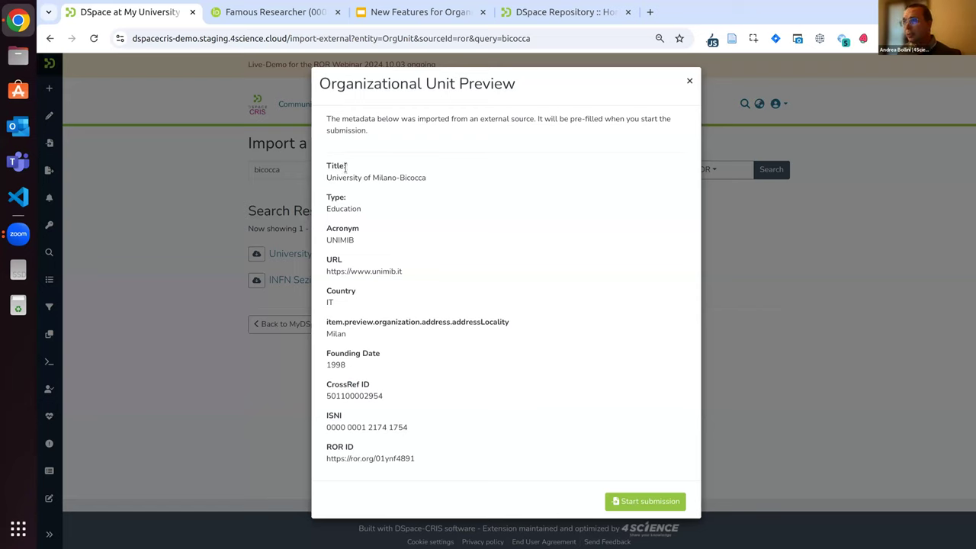
drag(326, 180, 436, 178)
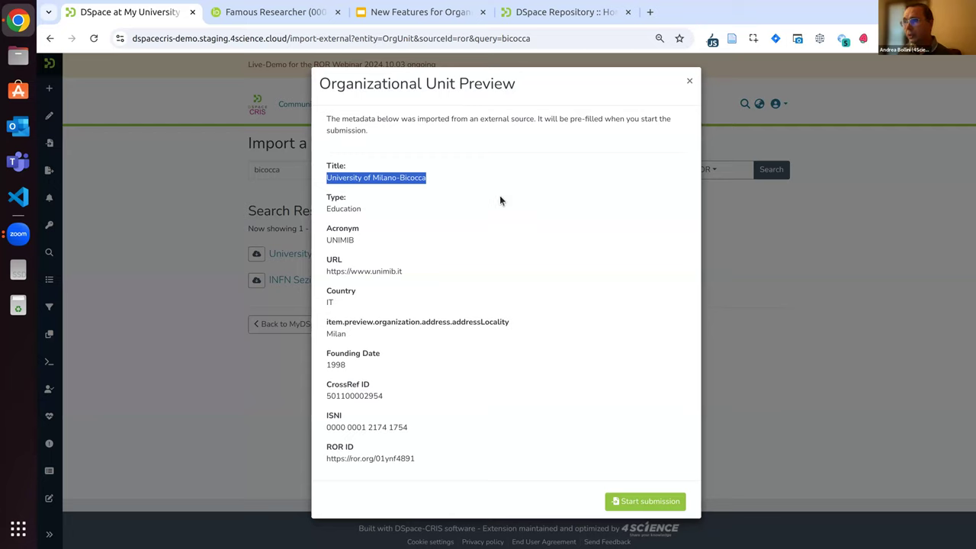
click(524, 174)
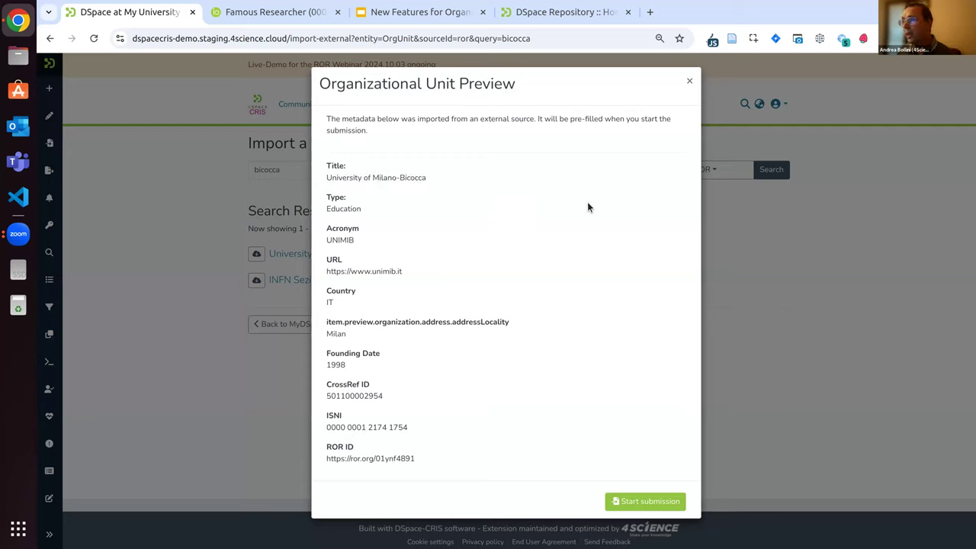
click(648, 502)
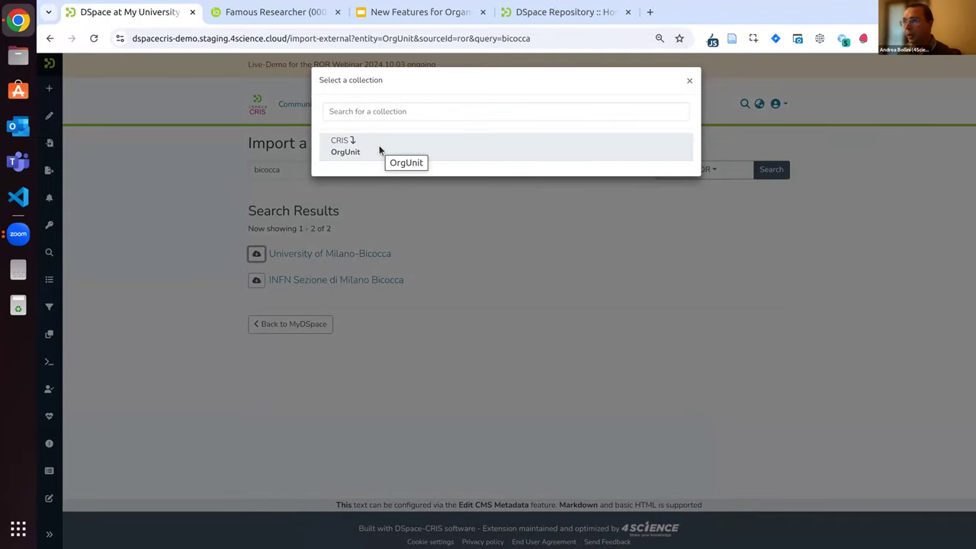
click(380, 150)
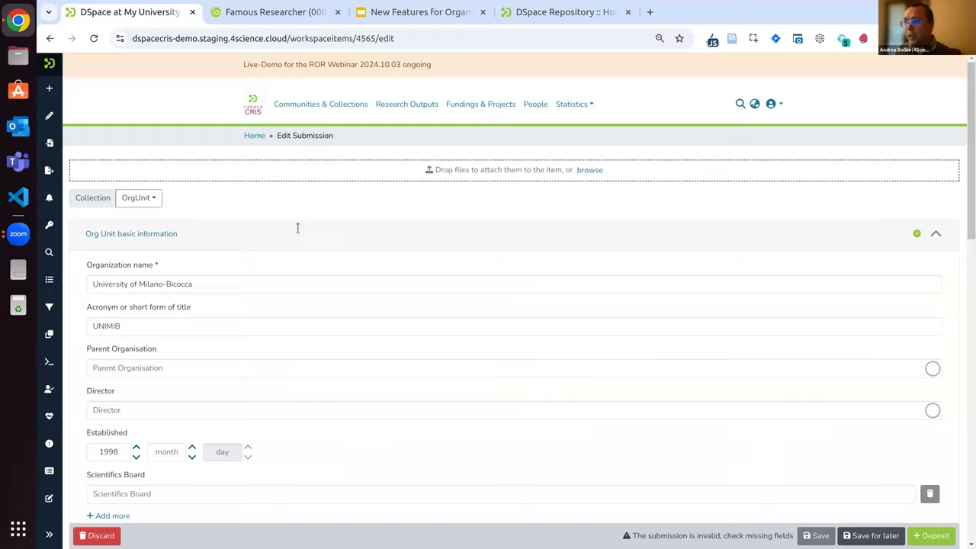
- Review the submission form's pre-filled metadata, from name and establishment date through identifiers, website, city, country and type
scroll(267, 225, down, 2)
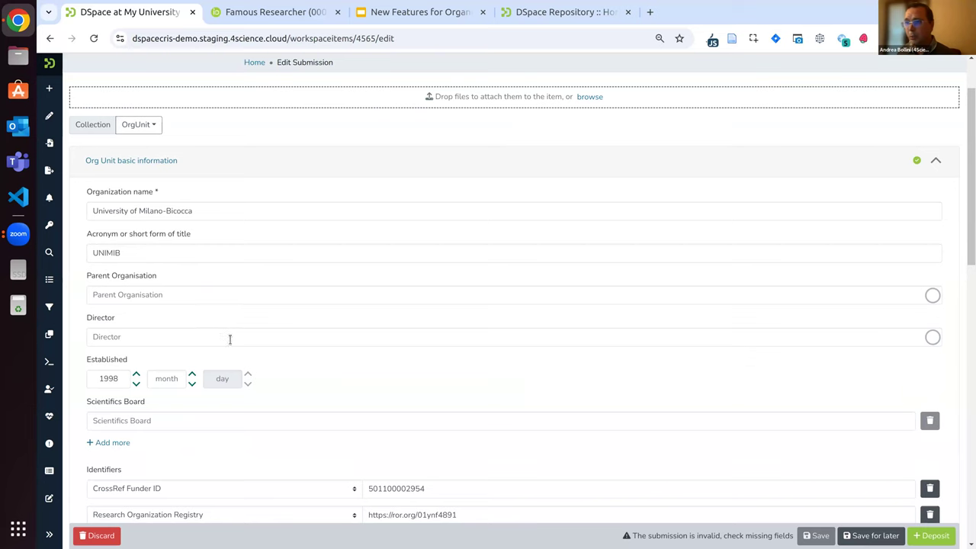
scroll(183, 338, down, 1)
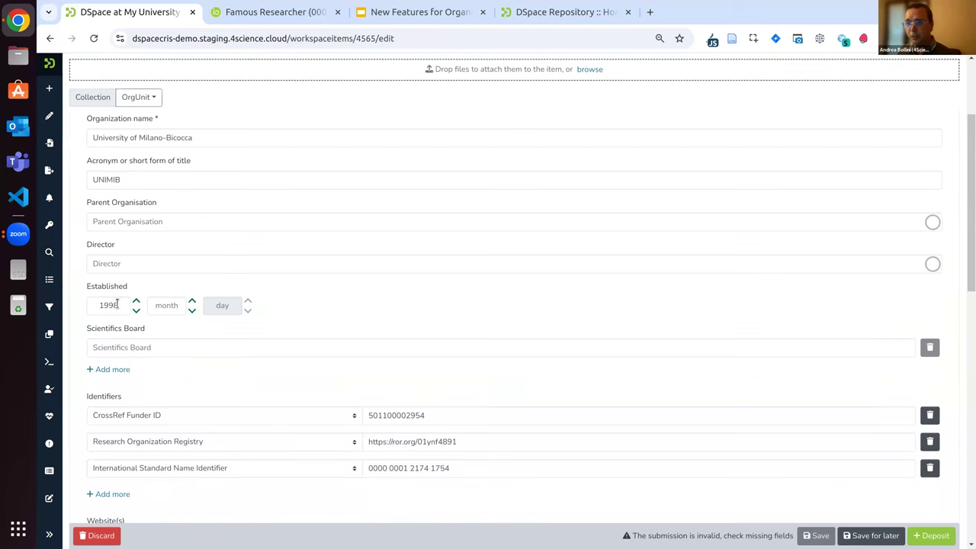
scroll(246, 277, down, 2)
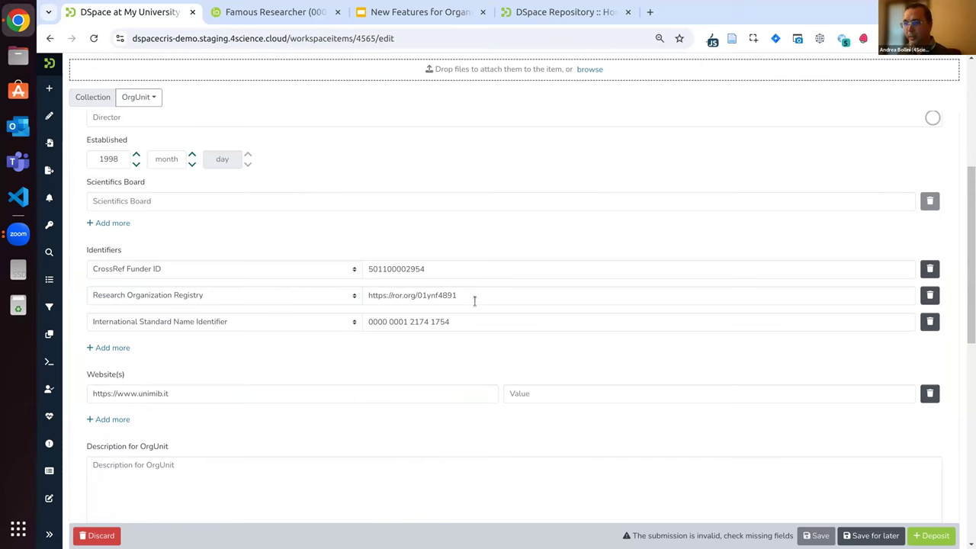
scroll(354, 303, down, 1)
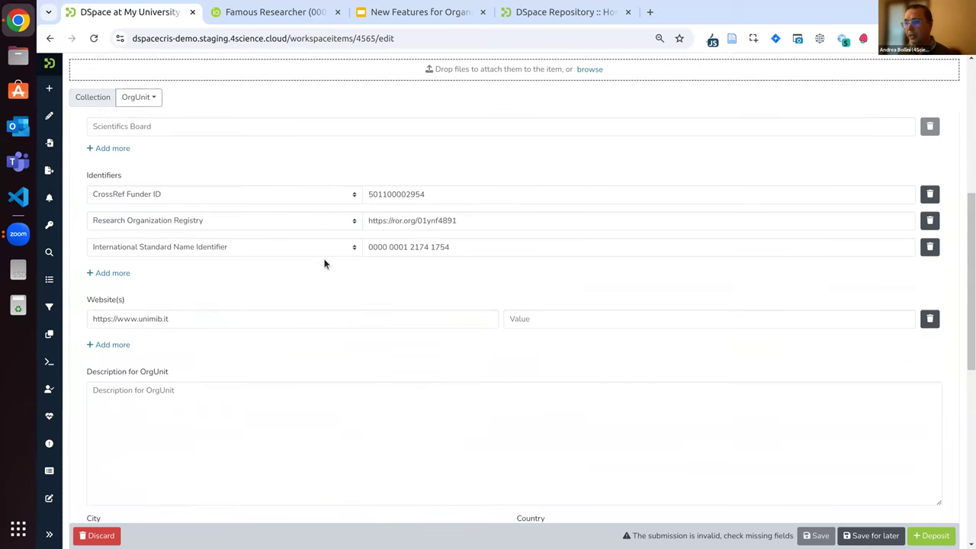
scroll(320, 256, down, 2)
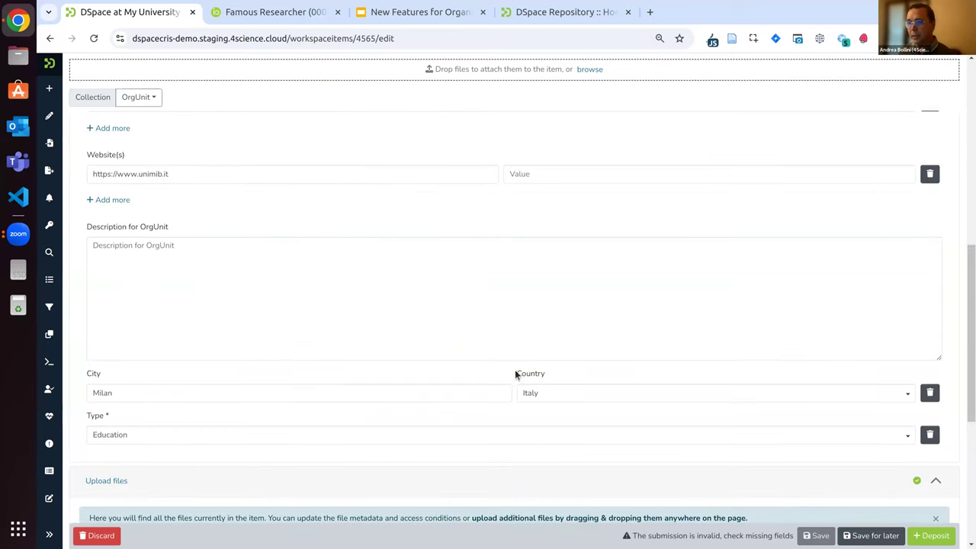
scroll(113, 342, down, 1)
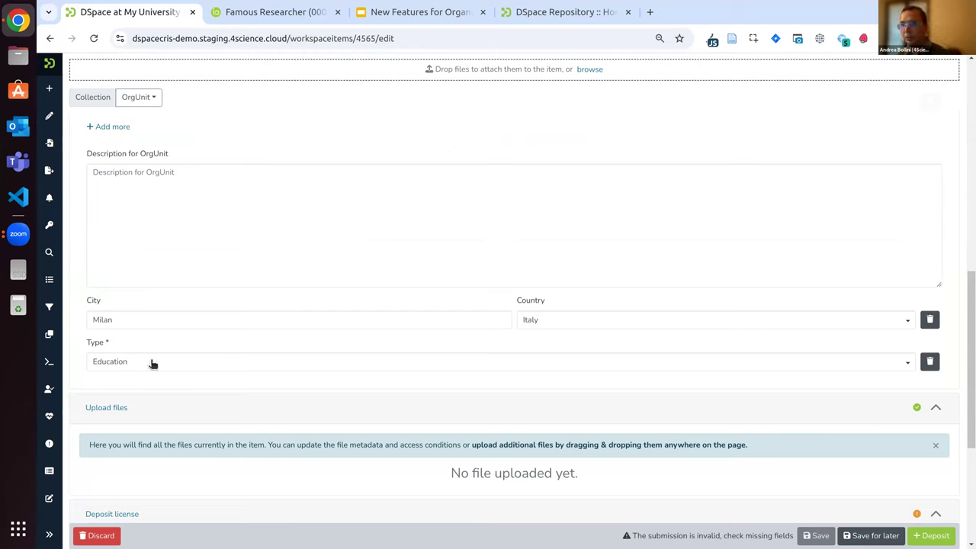
scroll(357, 276, down, 1)
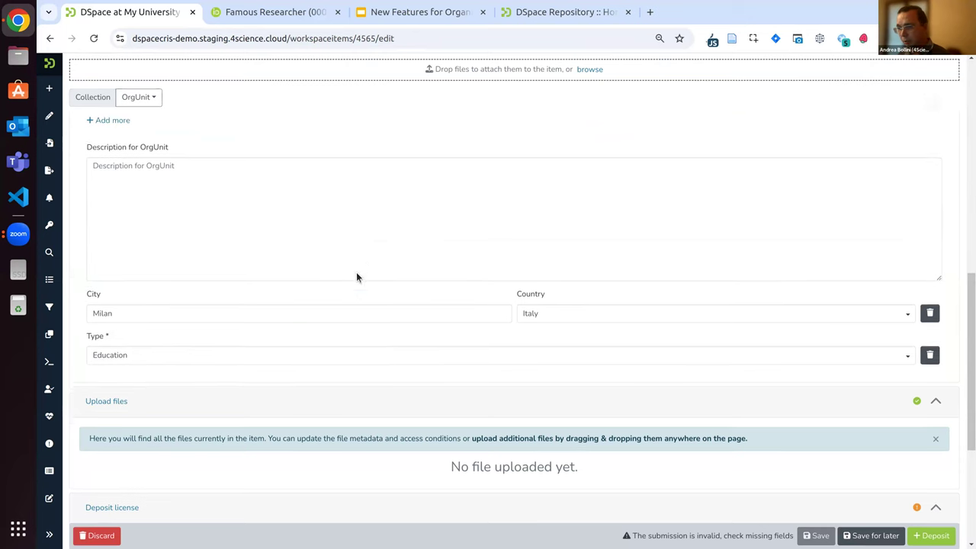
- Confirm the deposit license and deposit the University of Milano-Bicocca submission
scroll(356, 277, down, 5)
click(106, 422)
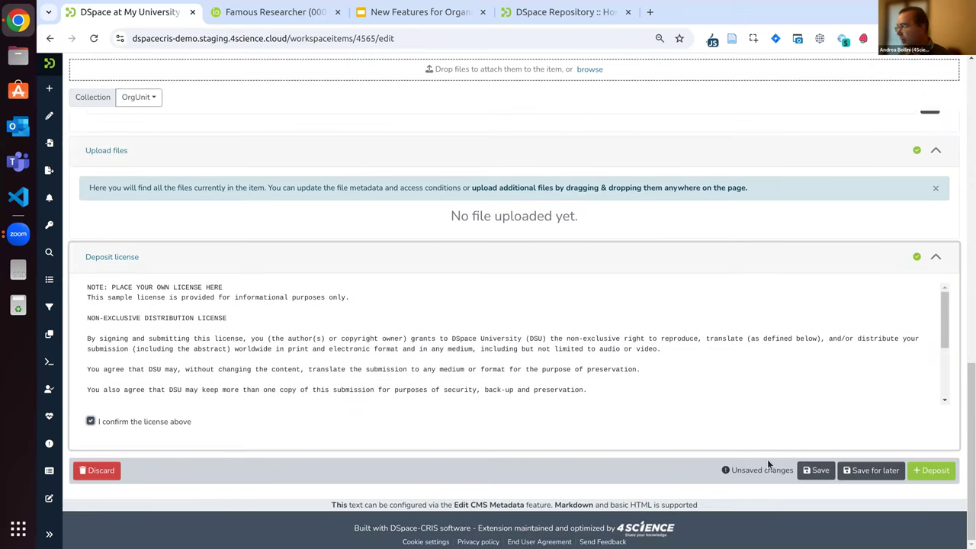
click(922, 471)
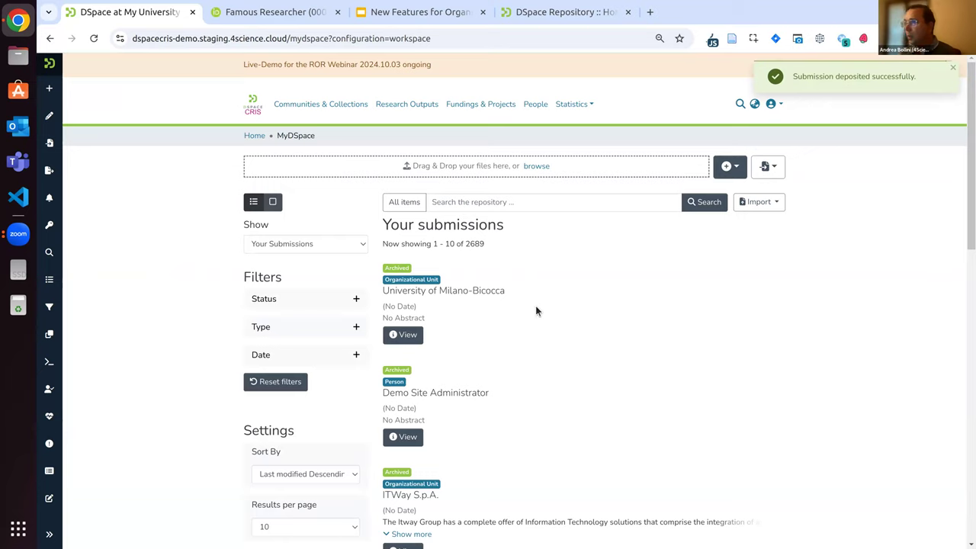
- View the other information on the Demo Site Administrator profile and open all its details for editing
click(410, 437)
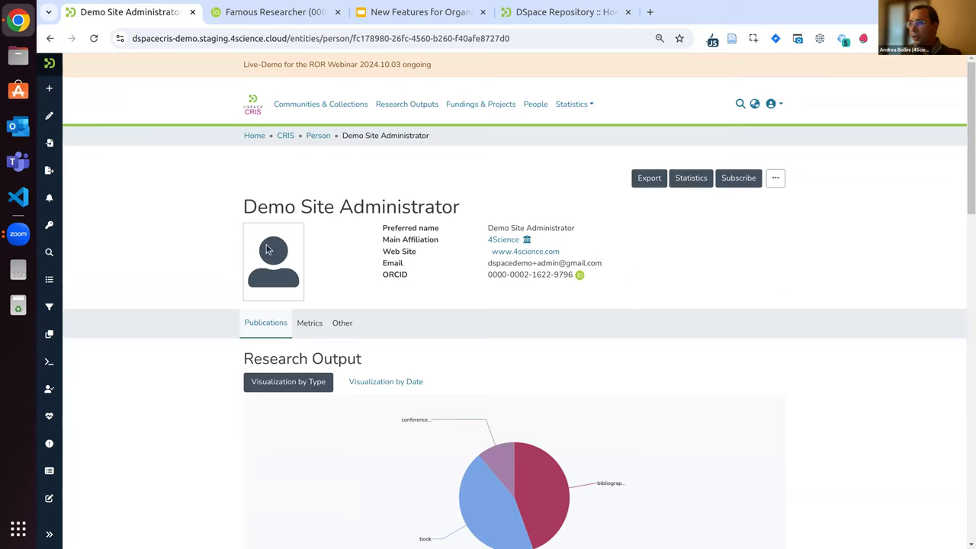
click(341, 324)
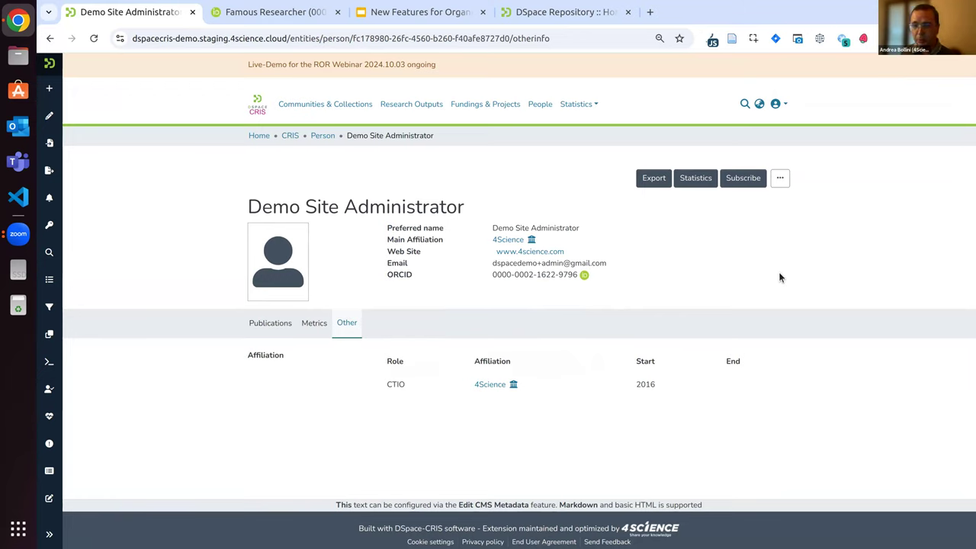
click(786, 183)
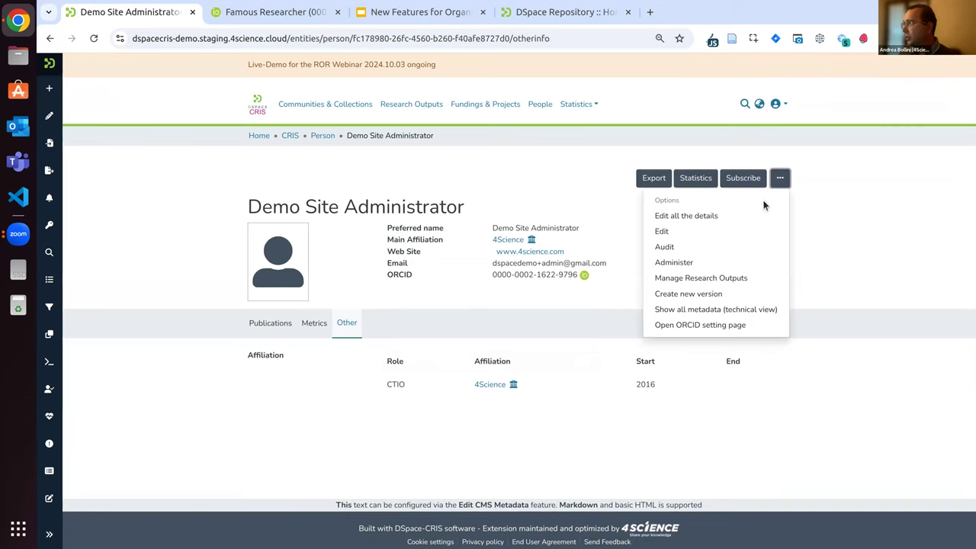
click(721, 216)
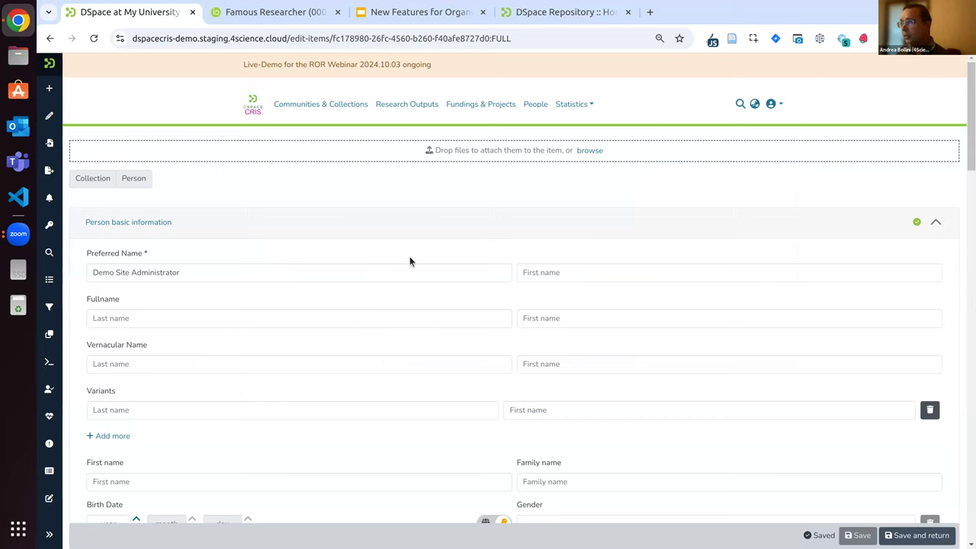
- Enter "postgraduate master" as the degree title in the profile's education entry
scroll(352, 254, down, 1)
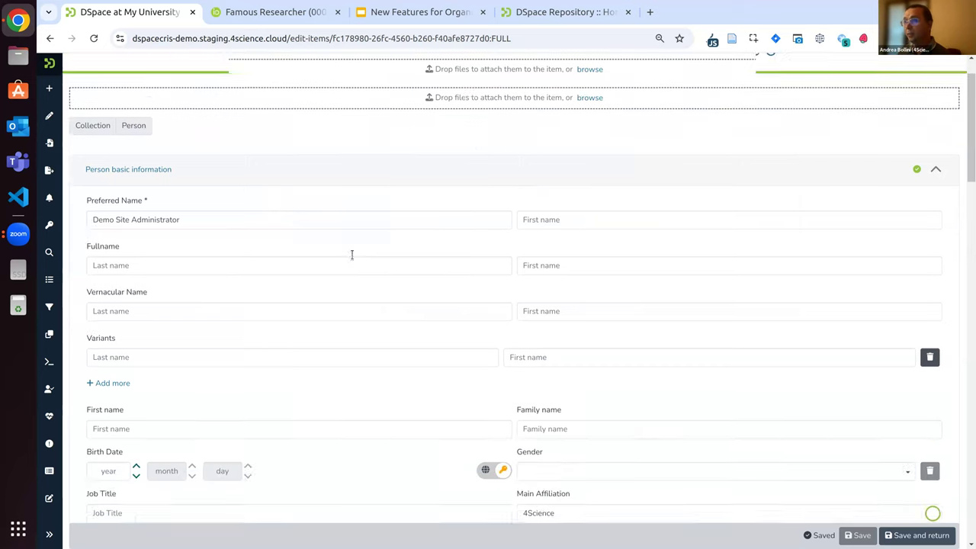
scroll(352, 255, down, 3)
scroll(363, 244, down, 1)
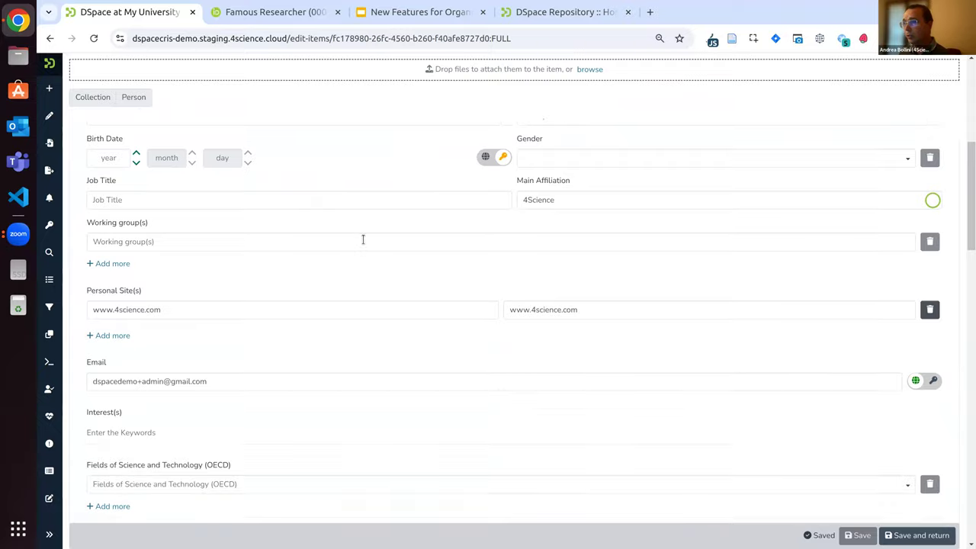
scroll(362, 238, down, 2)
scroll(362, 238, down, 4)
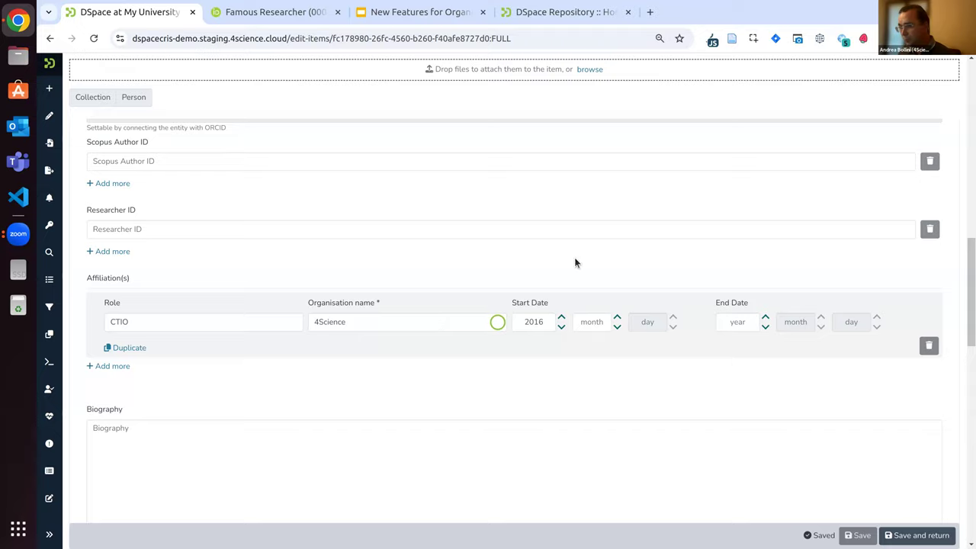
scroll(574, 257, down, 4)
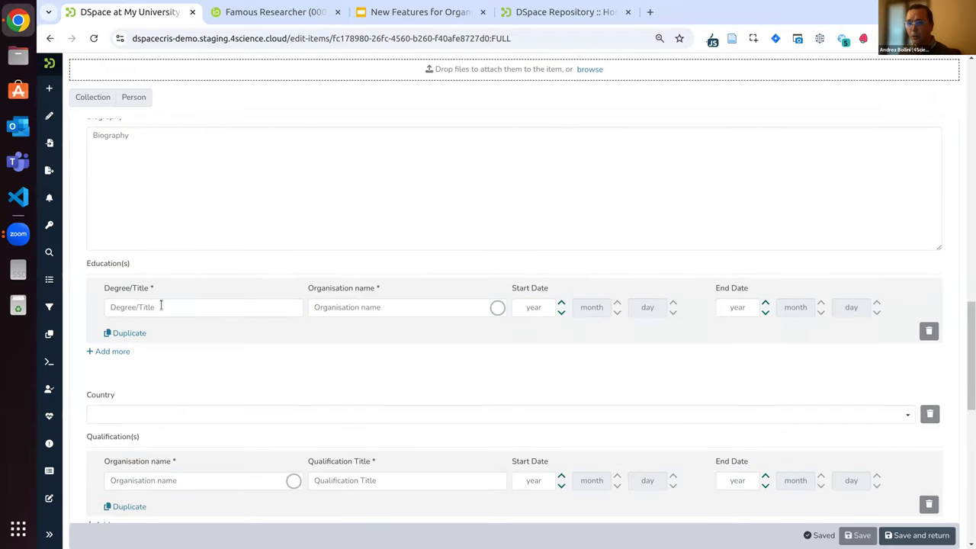
click(203, 309)
text(MA)
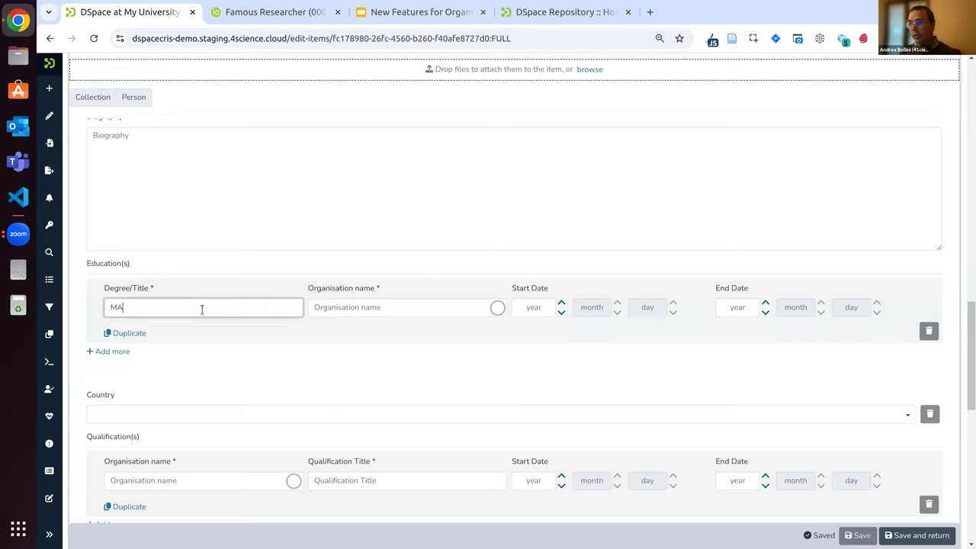
key(BackSpace)
text(postgraduate)
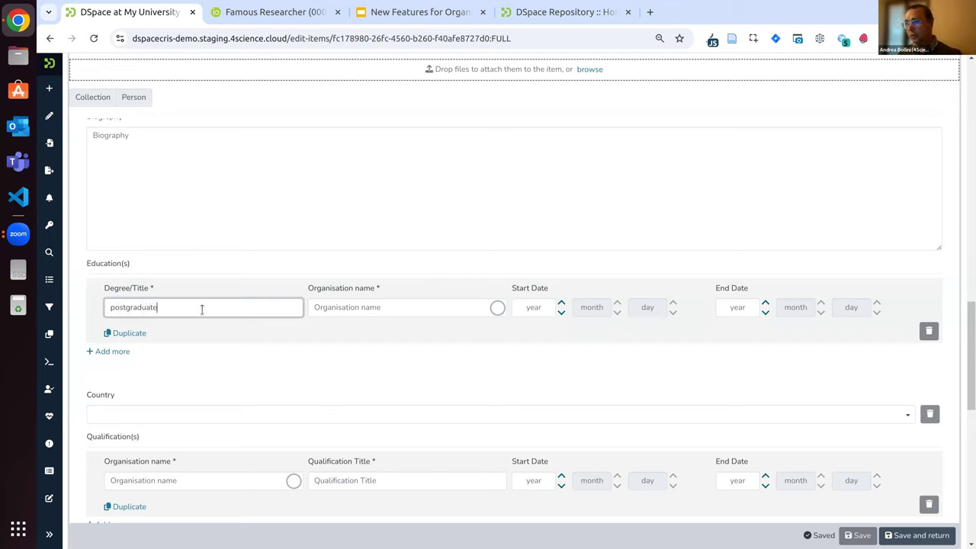
text( master)
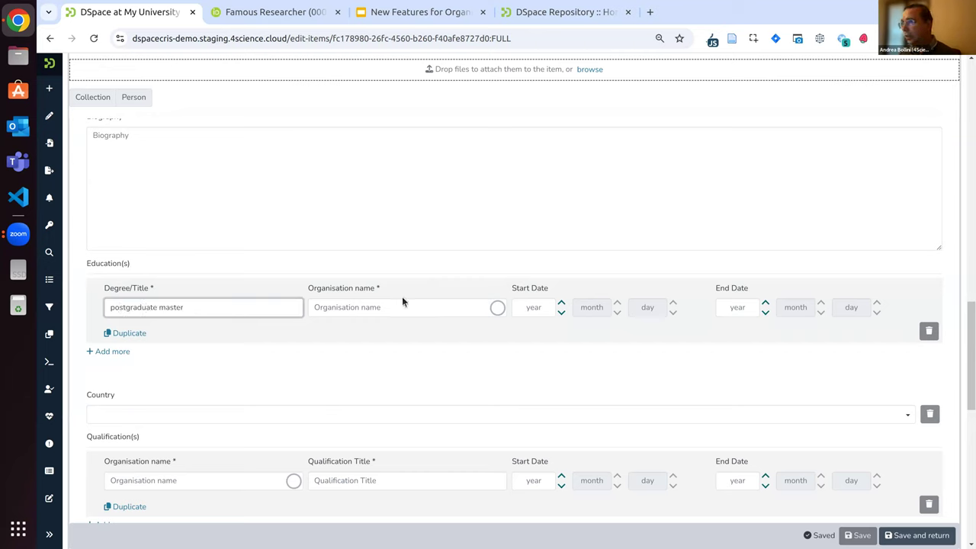
- Link the education entry's organisation to the repository record University of Milano-Bicocca and set the start year to 2005
click(392, 308)
text(bicocca)
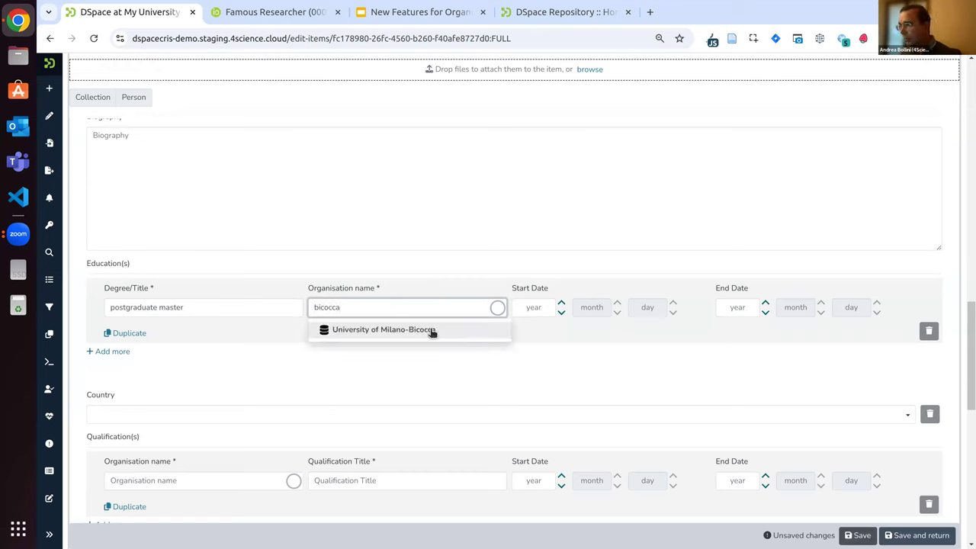
click(428, 330)
click(534, 307)
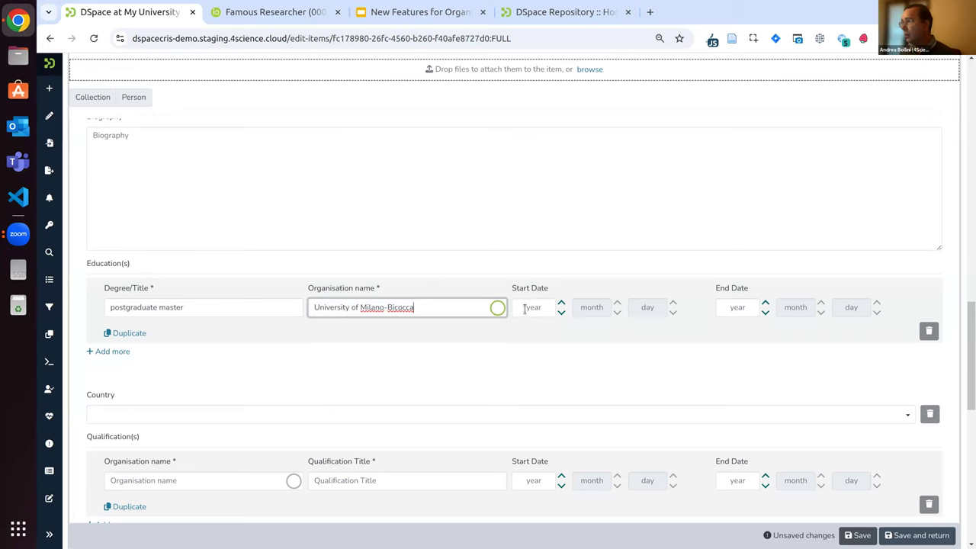
click(545, 336)
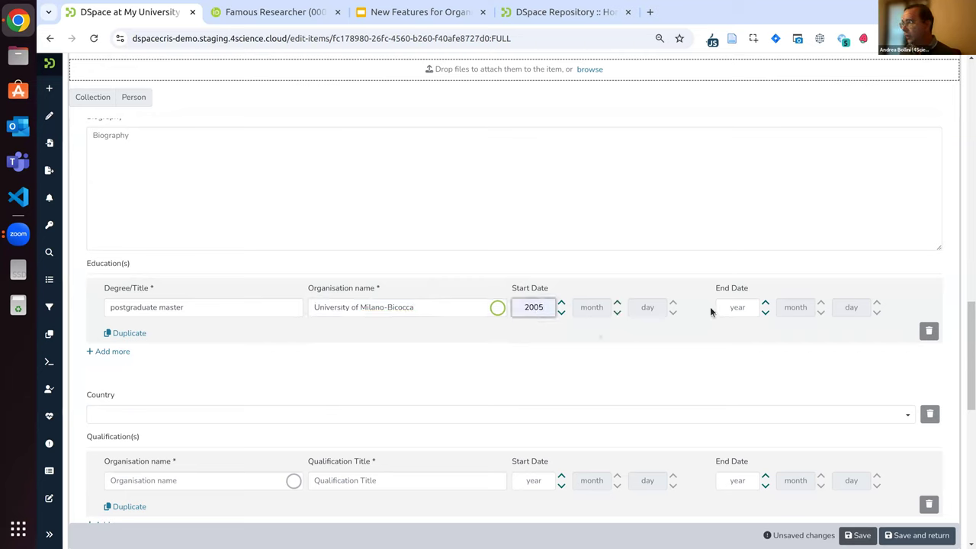
- Set the University of Milano-Bicocca education entry's end year to 2006 and add a second education entry
click(739, 309)
click(744, 335)
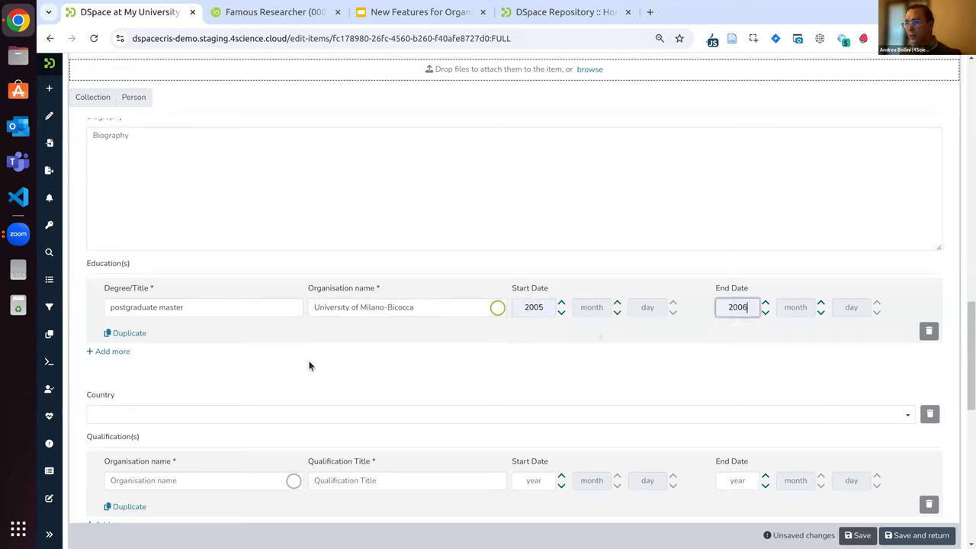
click(113, 353)
click(209, 372)
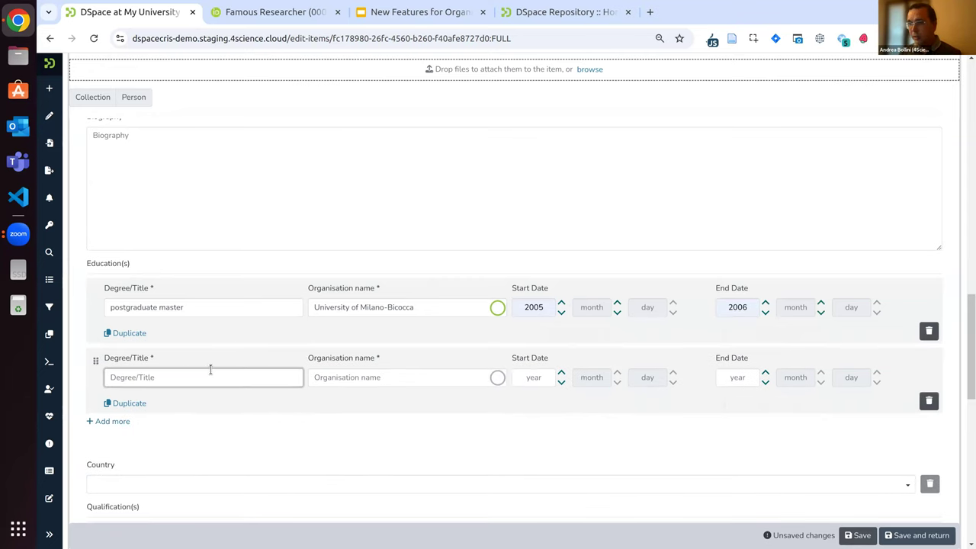
- Enter "postgraduate master in Mathematics" as the degree title of the second education entry
text(master )
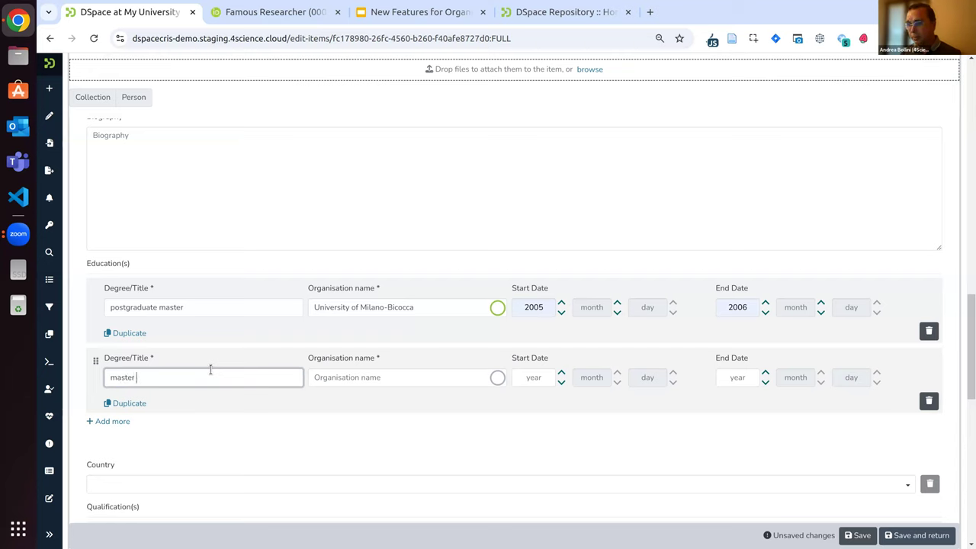
text(pos)
text(tgrad)
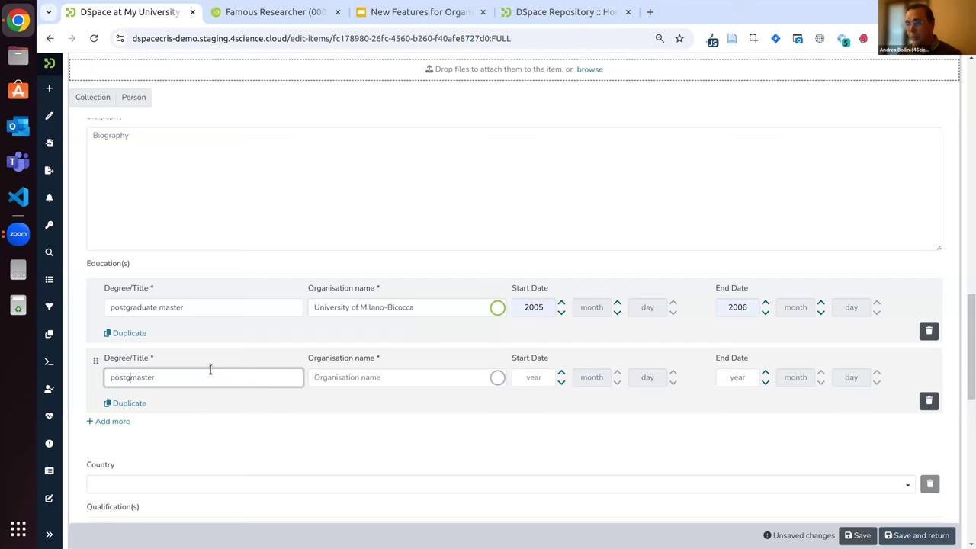
text(uate)
key(End)
text(in Mate)
text(ematics)
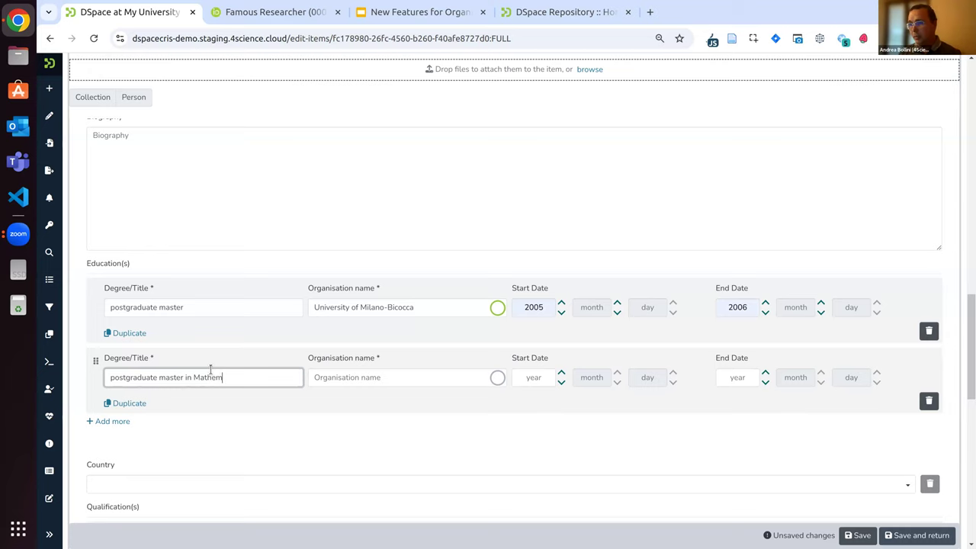
- Look up "sapienza" as the second education entry's organisation and choose Sapienza University of Rome from ROR
click(417, 374)
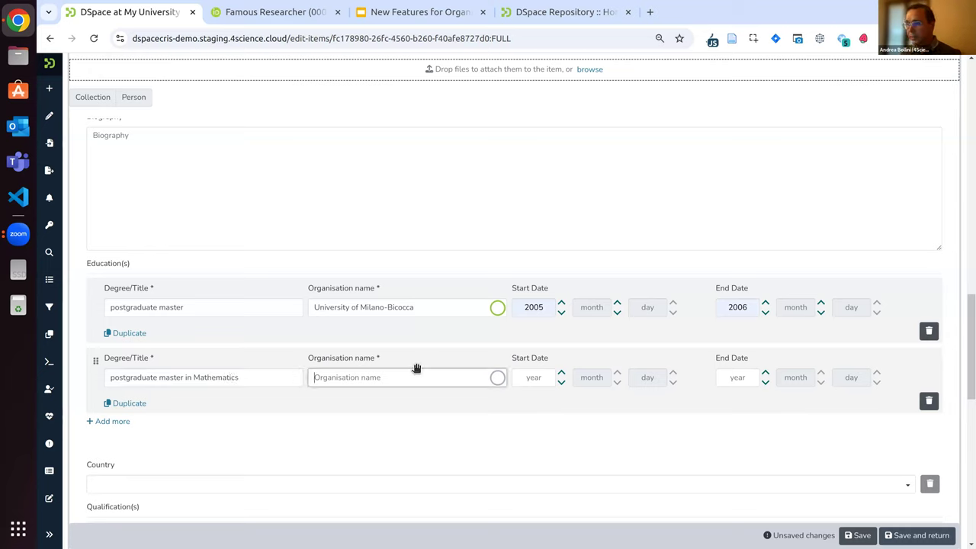
text(s)
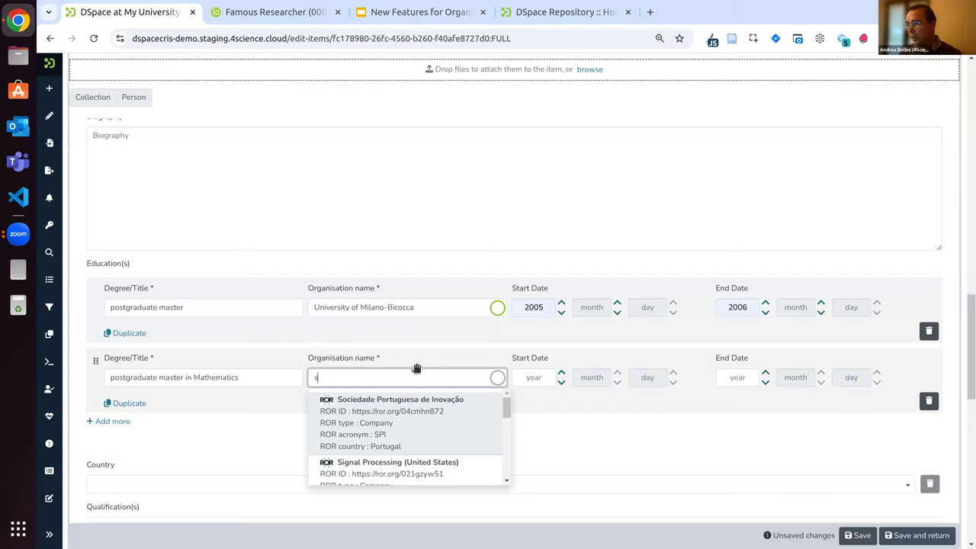
text(apienza)
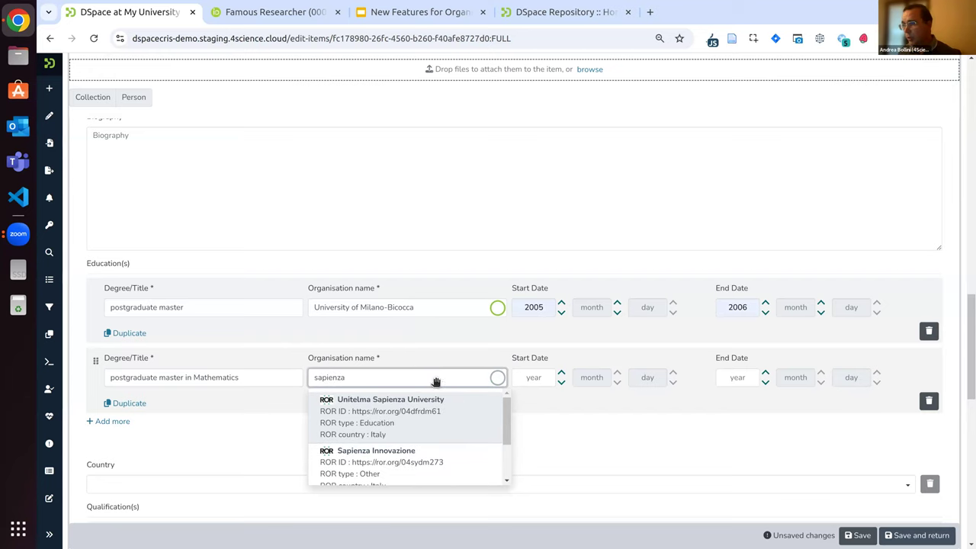
scroll(443, 422, down, 2)
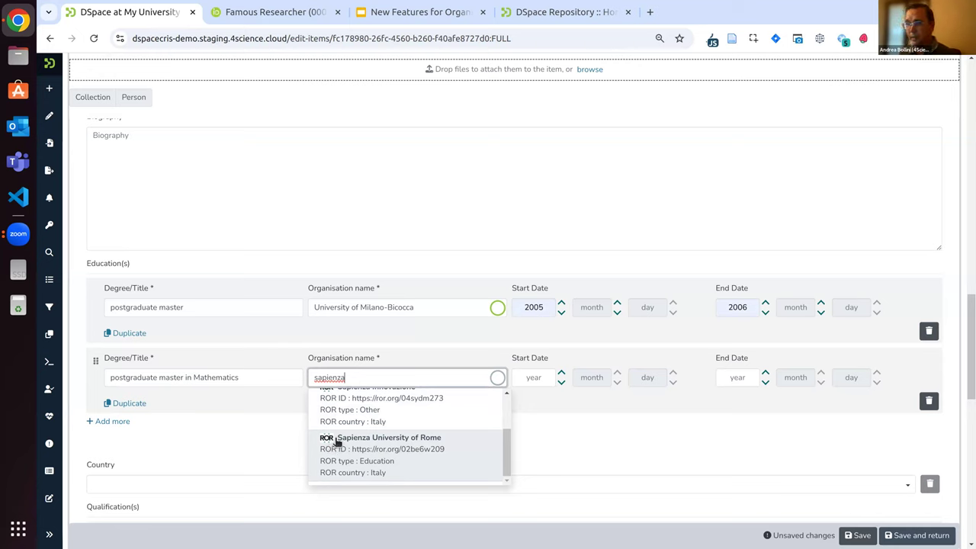
click(378, 450)
- Set the Sapienza University of Rome entry's start year to 1998 and end year to 2003
click(530, 378)
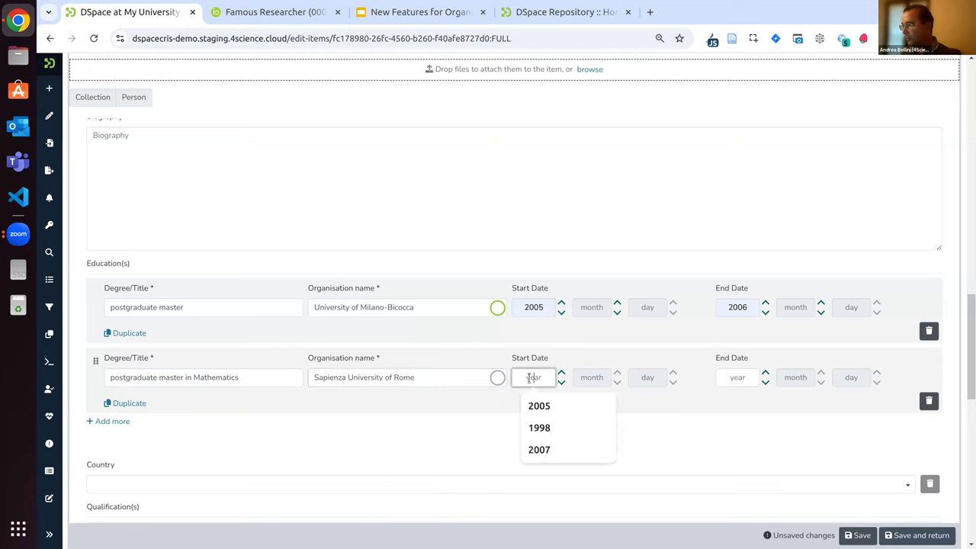
click(541, 428)
click(738, 377)
click(750, 429)
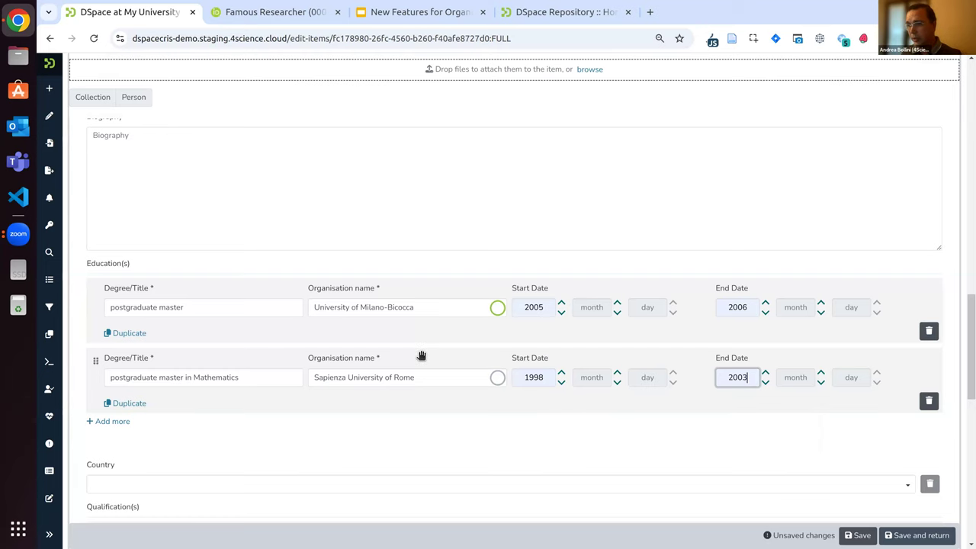
- Look up "amazon" as the qualification's organisation and choose Amazon (United States) from ROR
scroll(341, 319, down, 2)
scroll(341, 319, down, 1)
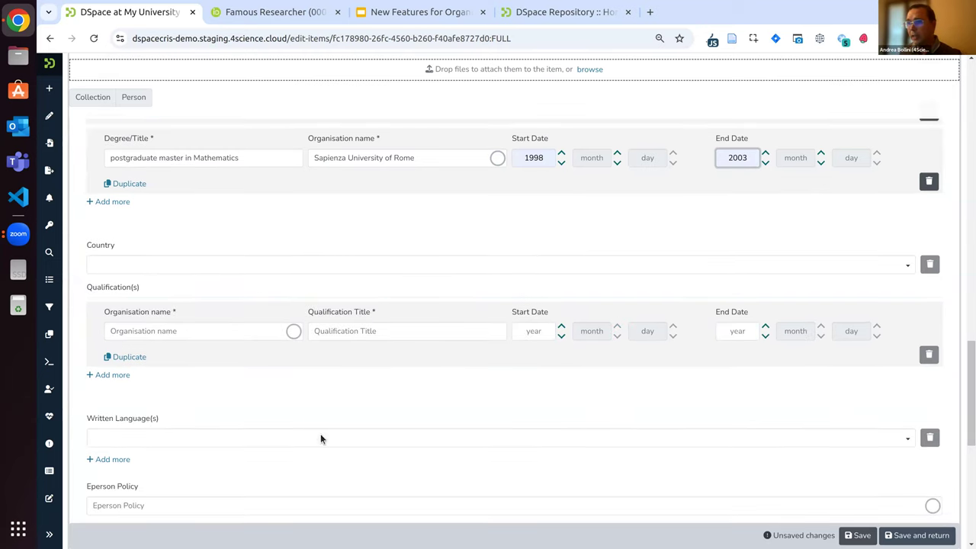
click(141, 330)
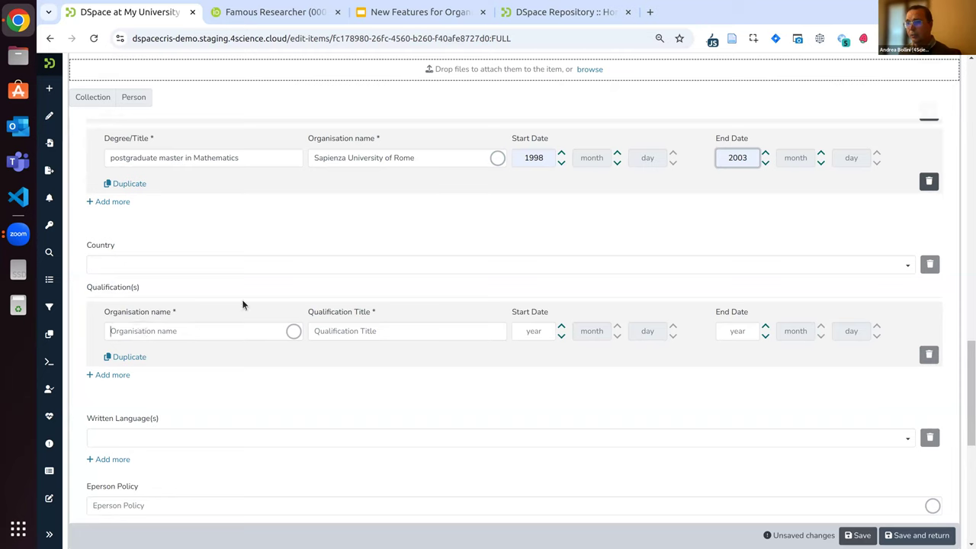
text(ama)
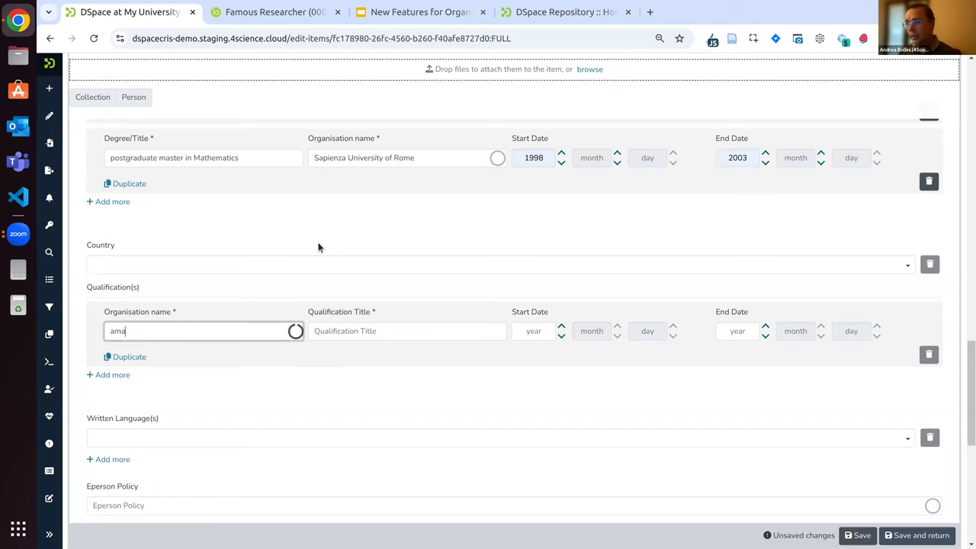
text(zon)
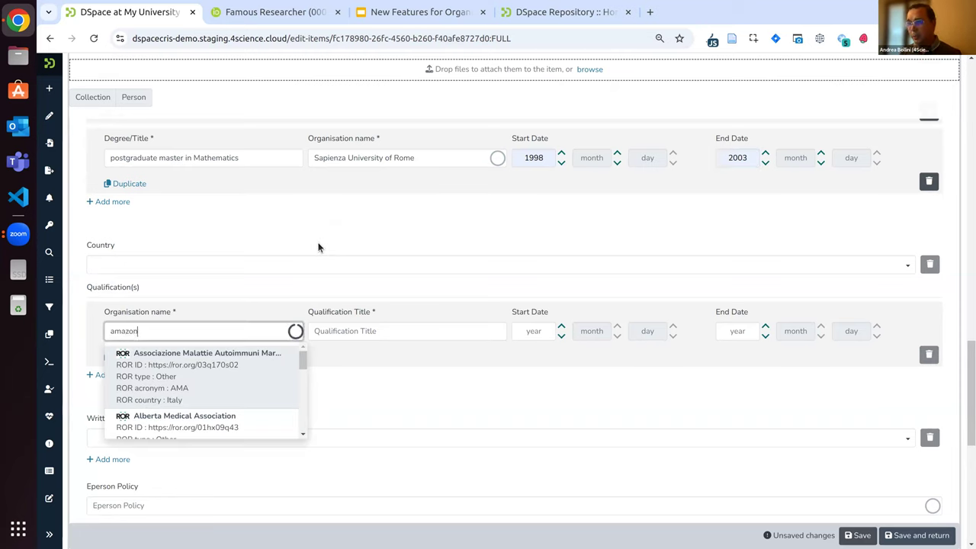
scroll(262, 399, down, 3)
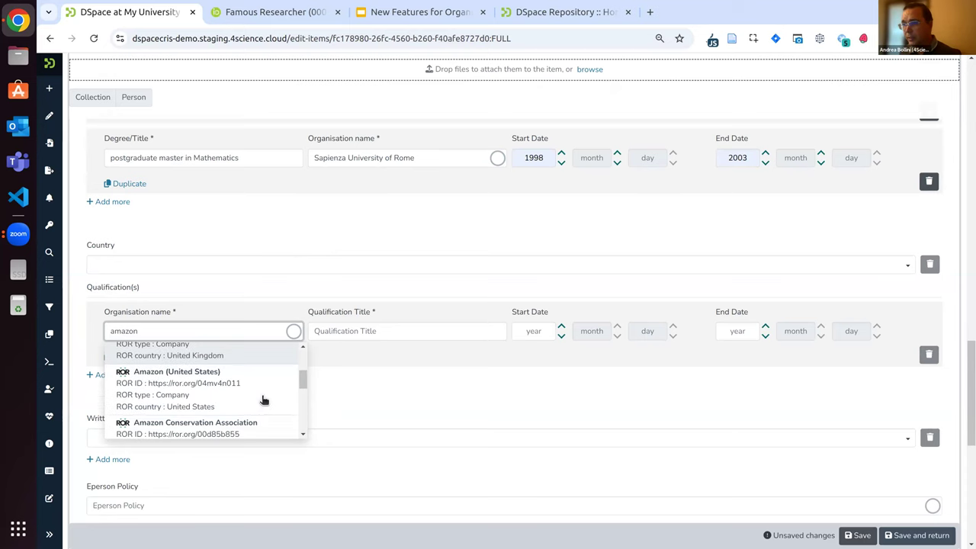
click(197, 386)
- Title the qualification "AWS Certified Cloud Practrictioner" with start year 2023, and save the profile, returning to its page
click(359, 333)
text(AWS Cer)
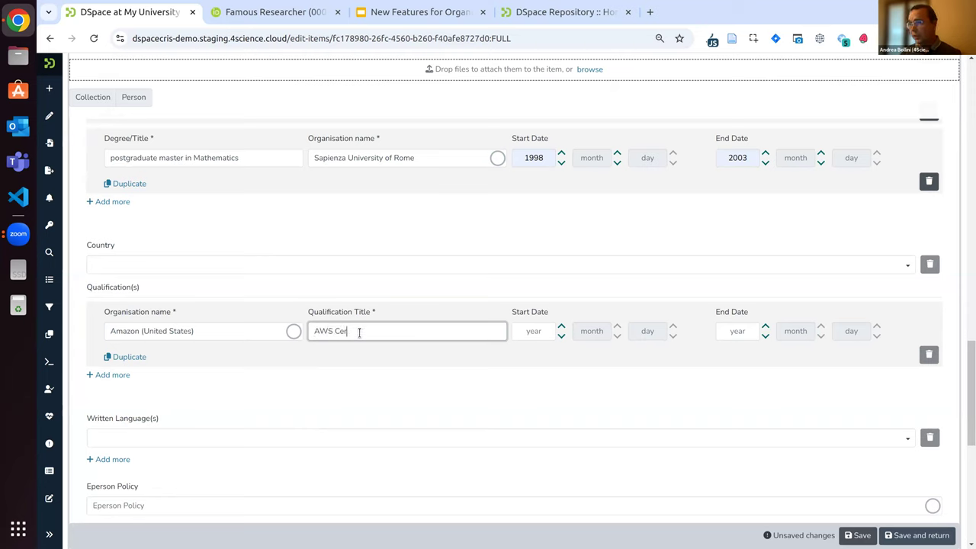
text(tified Cloud )
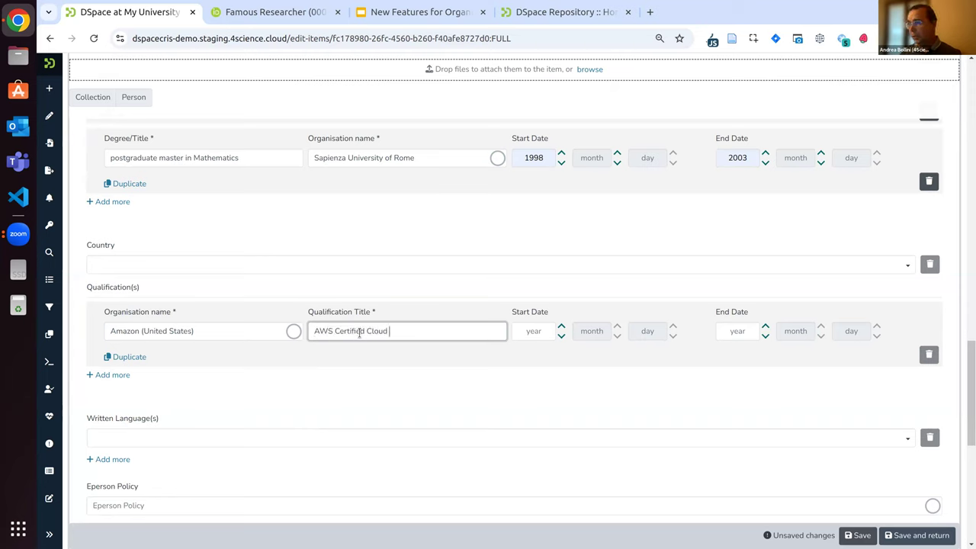
text(Practrictioner)
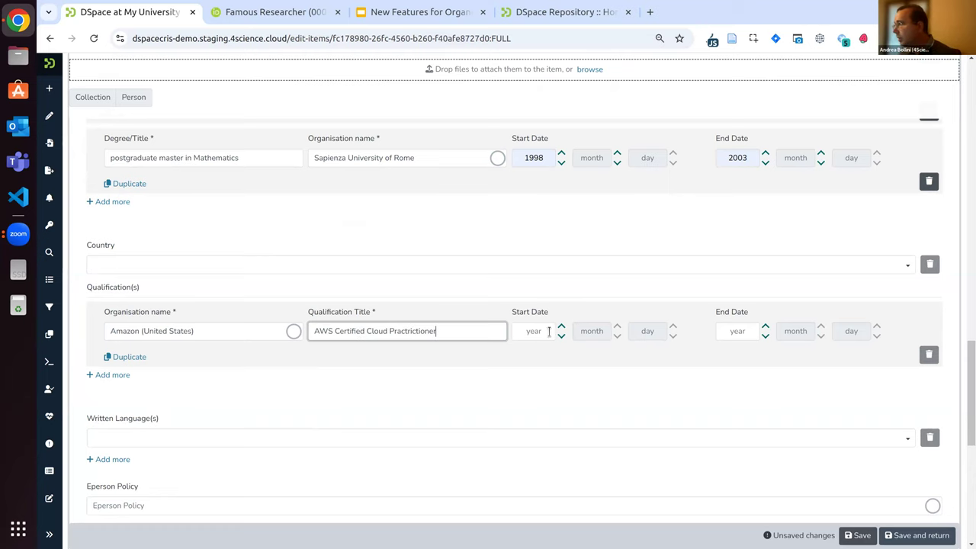
click(542, 331)
click(562, 356)
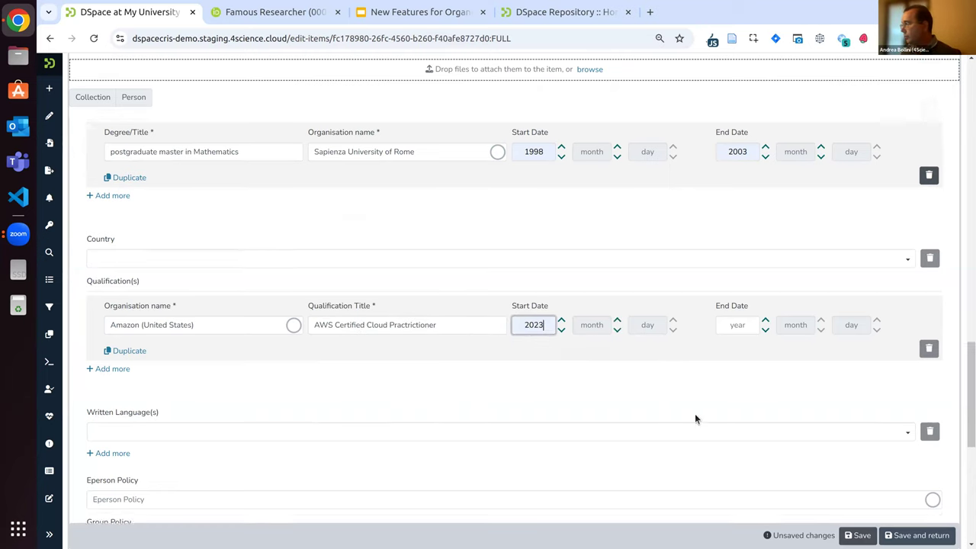
scroll(695, 413, down, 1)
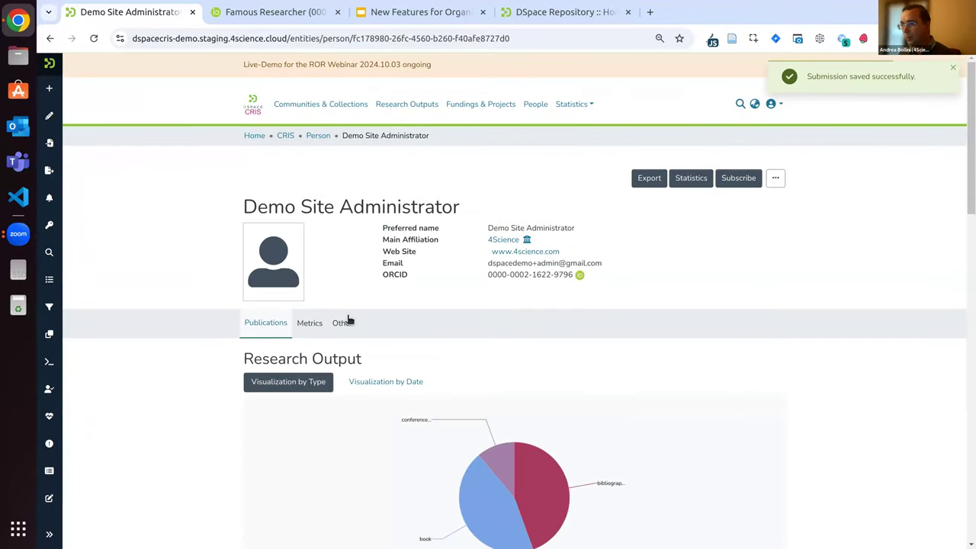
- View the profile's other information and preview the details of the linked 4Science affiliation
click(342, 323)
scroll(352, 372, down, 1)
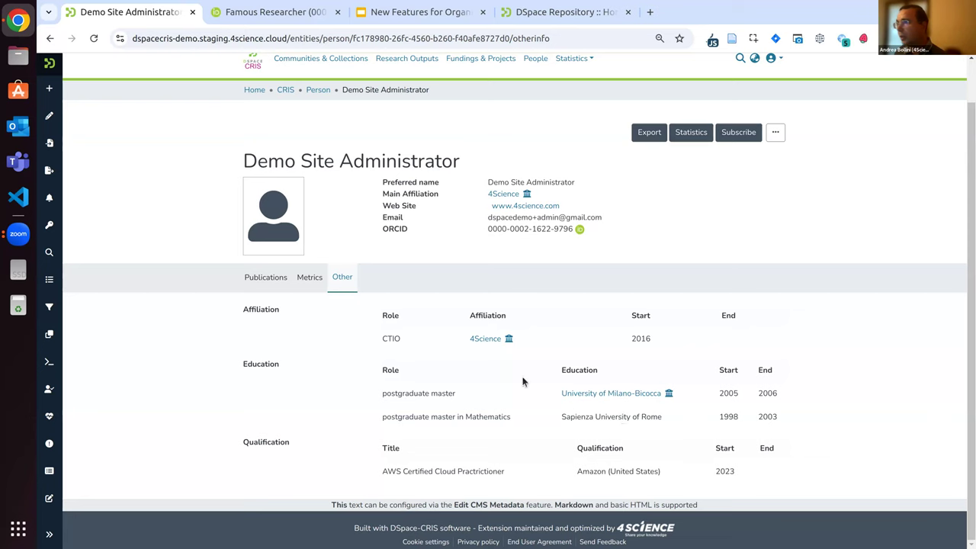
mouse_move(500, 341)
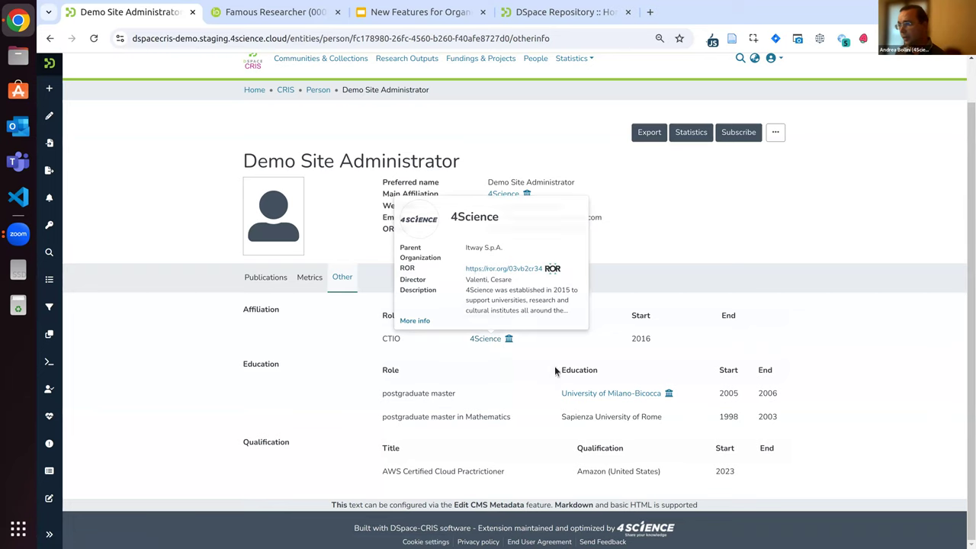
mouse_move(608, 395)
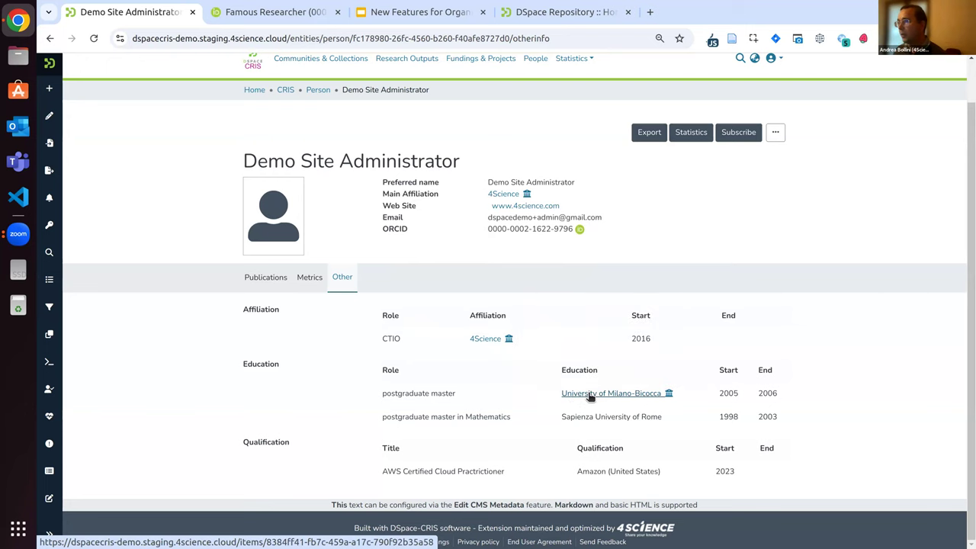
- Open the University of Milano-Bicocca record linked in the education section, examine its metadata, and return to the profile
click(588, 395)
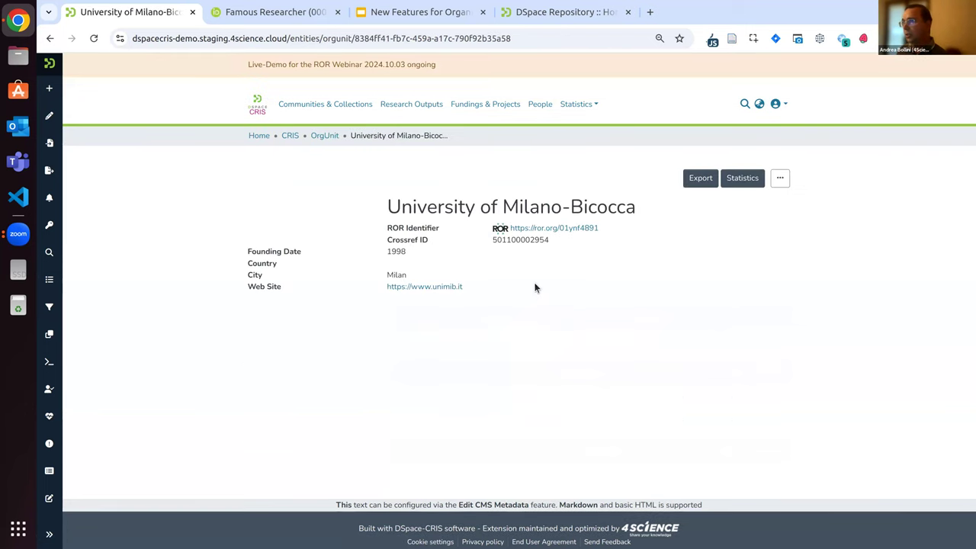
drag(247, 286, 552, 362)
click(501, 375)
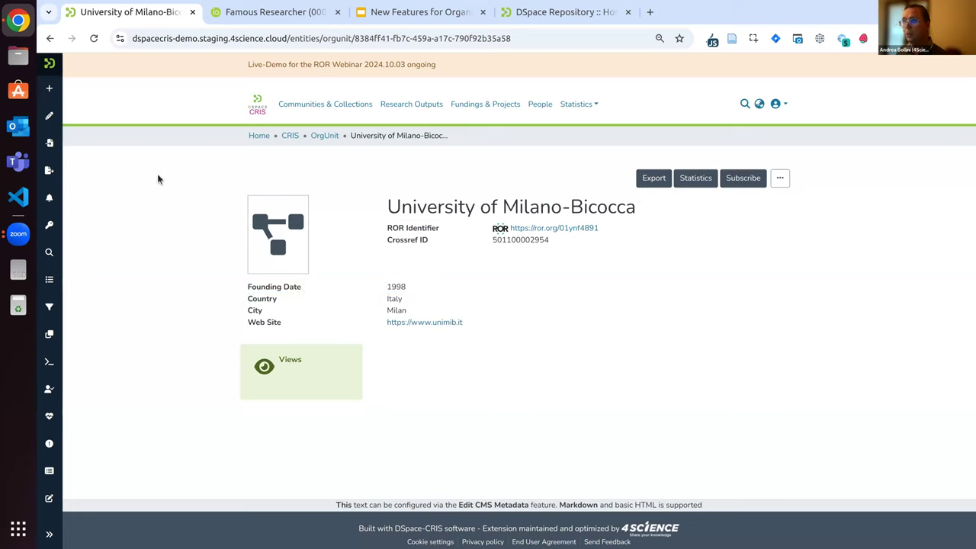
click(50, 39)
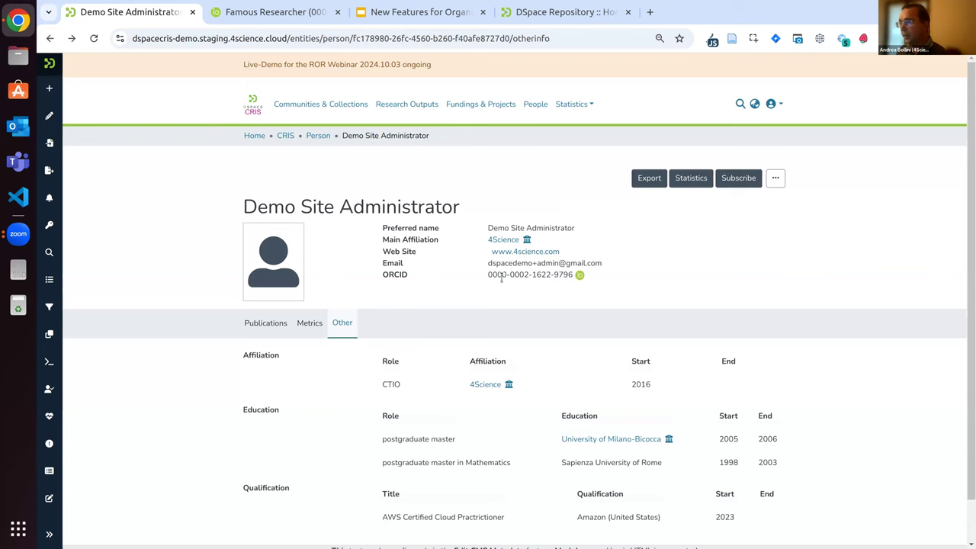
- Switch to the researcher's ORCID sandbox record, look over its activities, and highlight the sandbox.orcid.org address in the notice
mouse_move(485, 384)
key(ctrl+Tab)
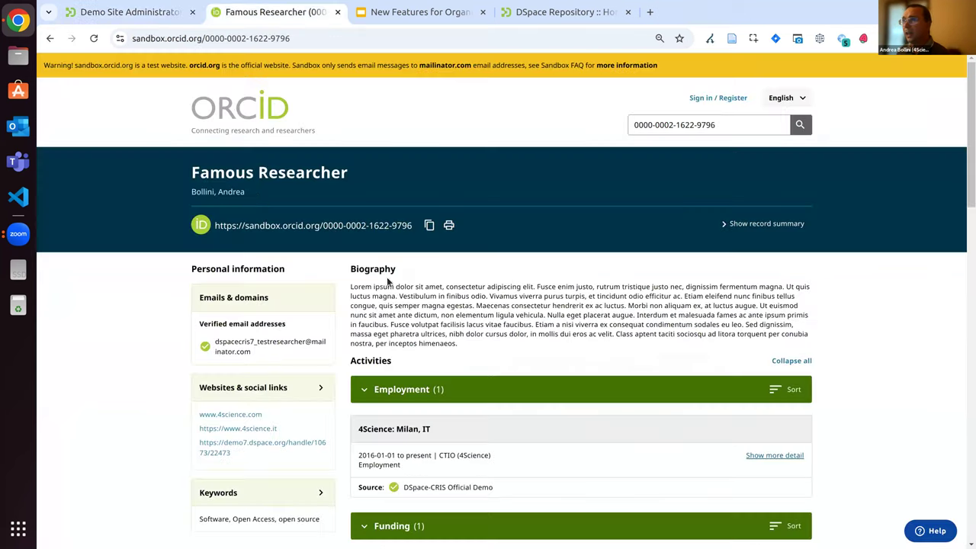
scroll(566, 334, down, 3)
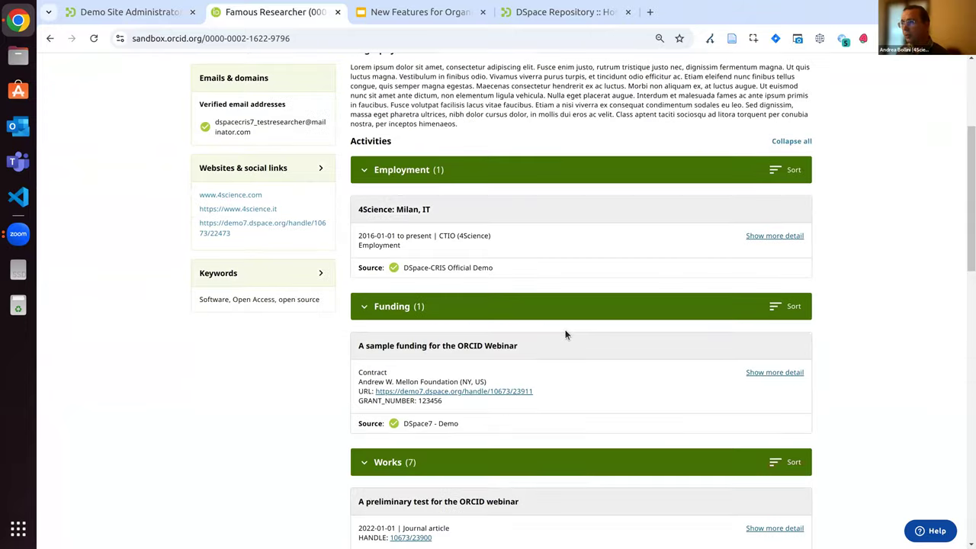
scroll(559, 334, up, 3)
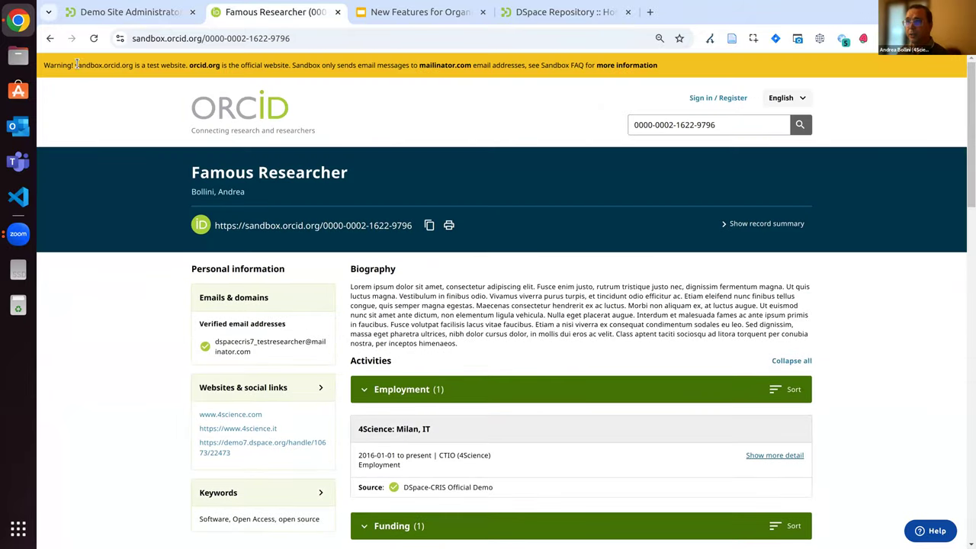
drag(76, 65, 135, 66)
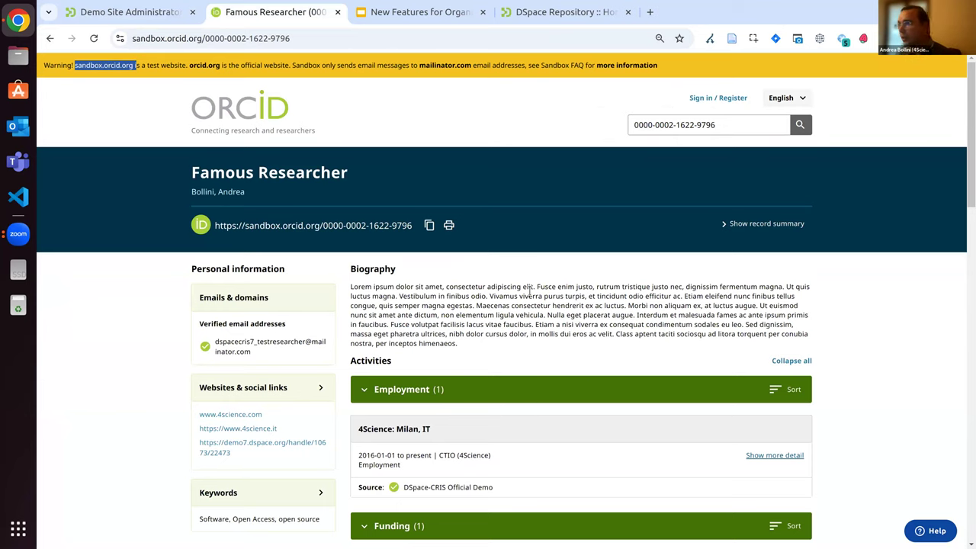
- Highlight the dates and role of the 4Science employment entry and examine the employment and funding activities
scroll(566, 332, down, 1)
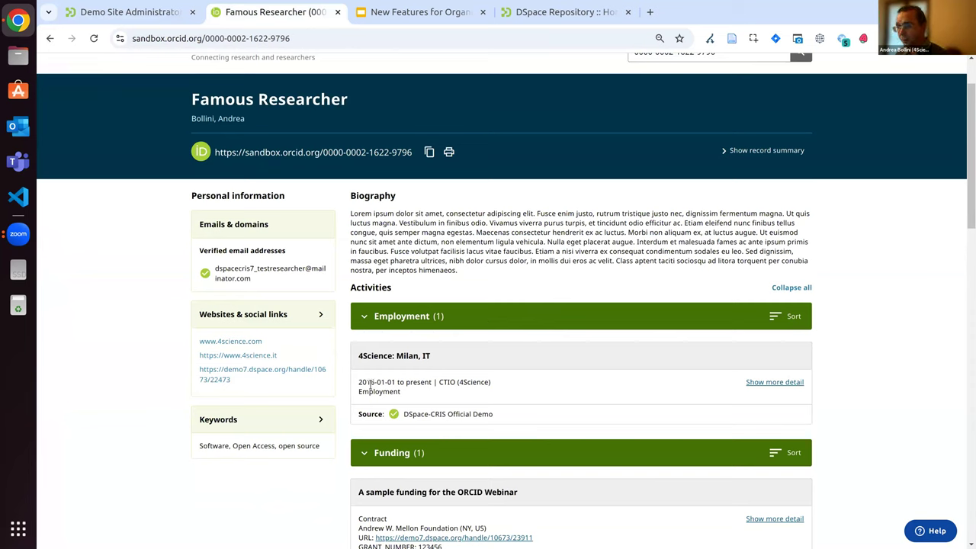
drag(364, 382, 421, 395)
scroll(592, 317, down, 1)
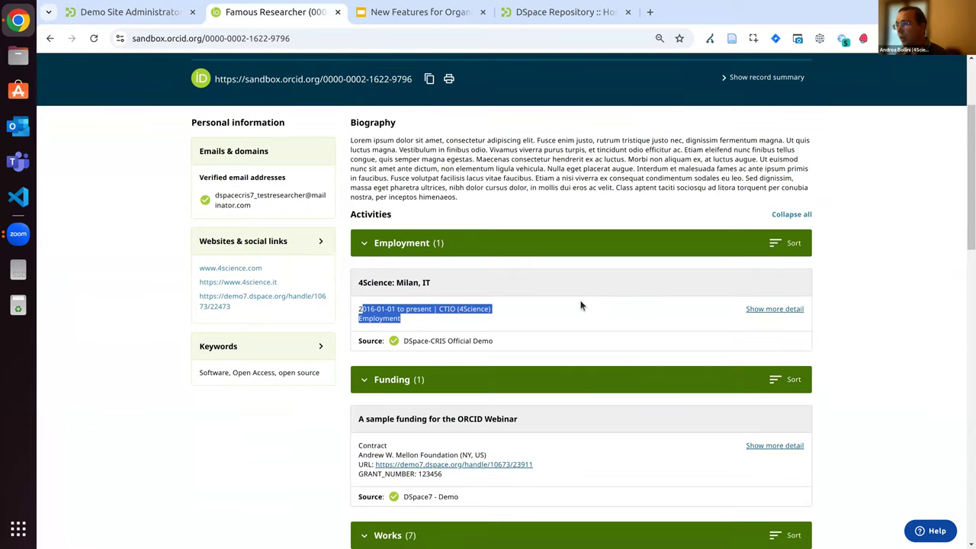
scroll(580, 305, down, 1)
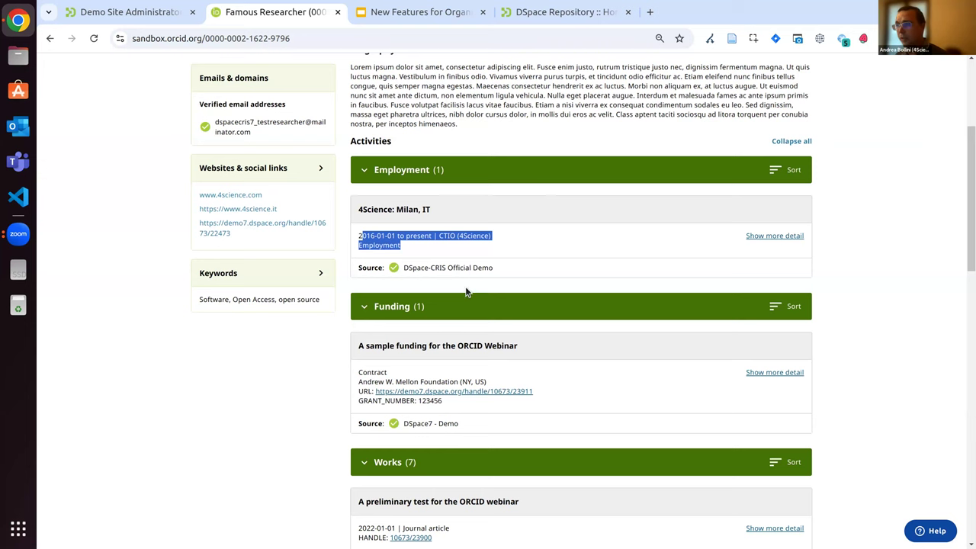
scroll(503, 314, up, 2)
scroll(503, 318, up, 1)
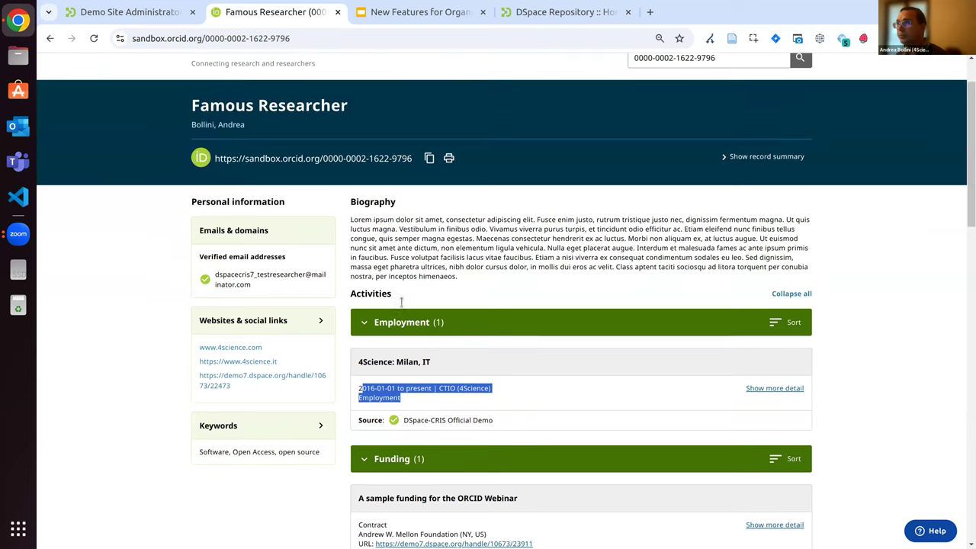
- Switch back to the DSpace-CRIS profile's ORCID settings and try to send the queued University of Milano-Bicocca education entry to ORCID
click(150, 13)
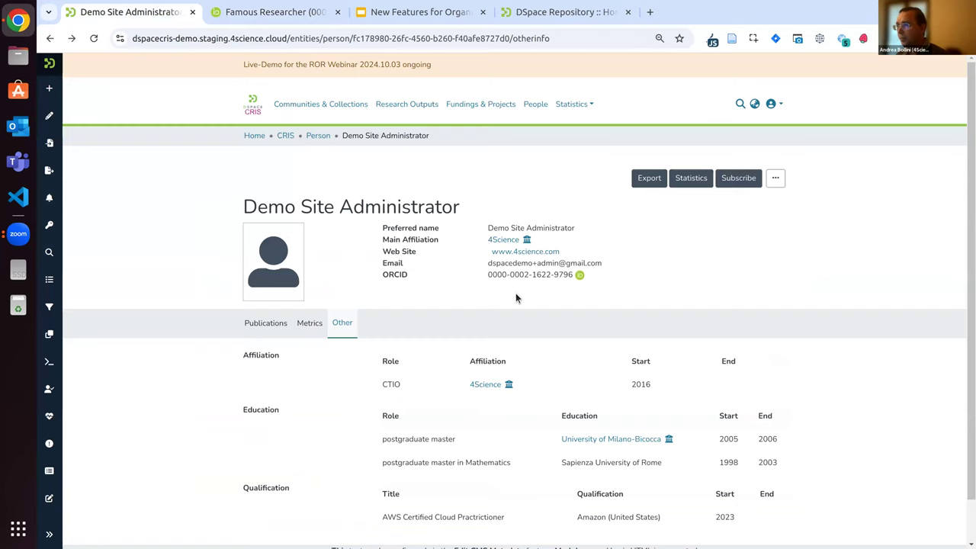
click(775, 178)
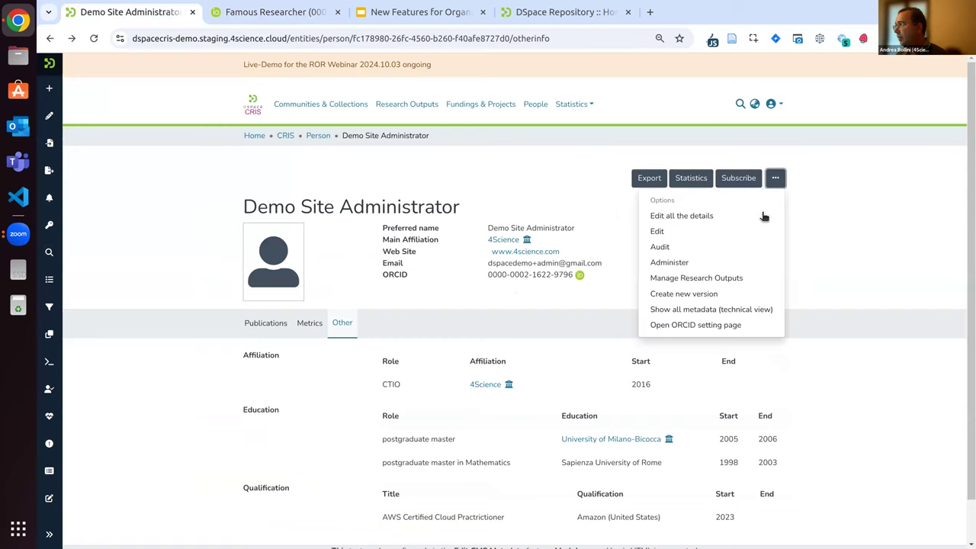
click(689, 327)
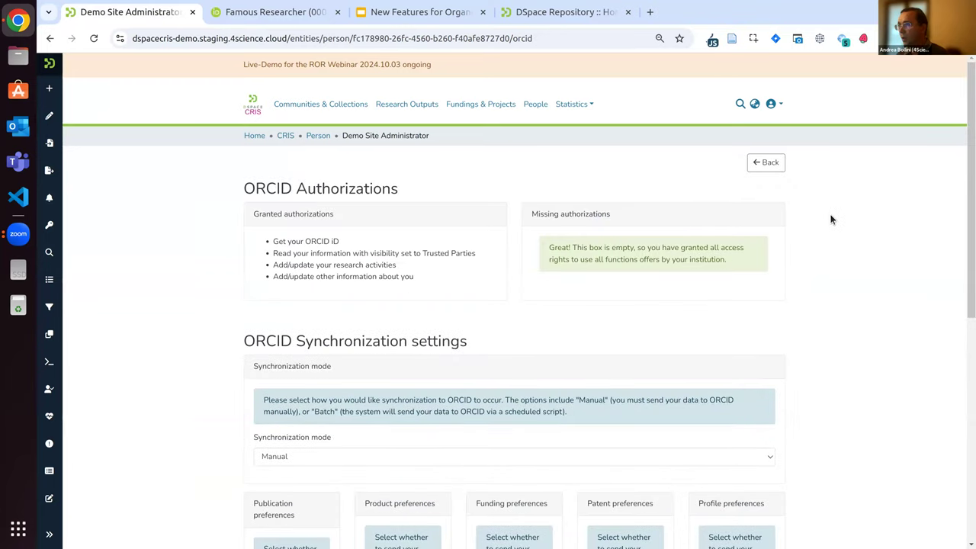
scroll(831, 220, down, 3)
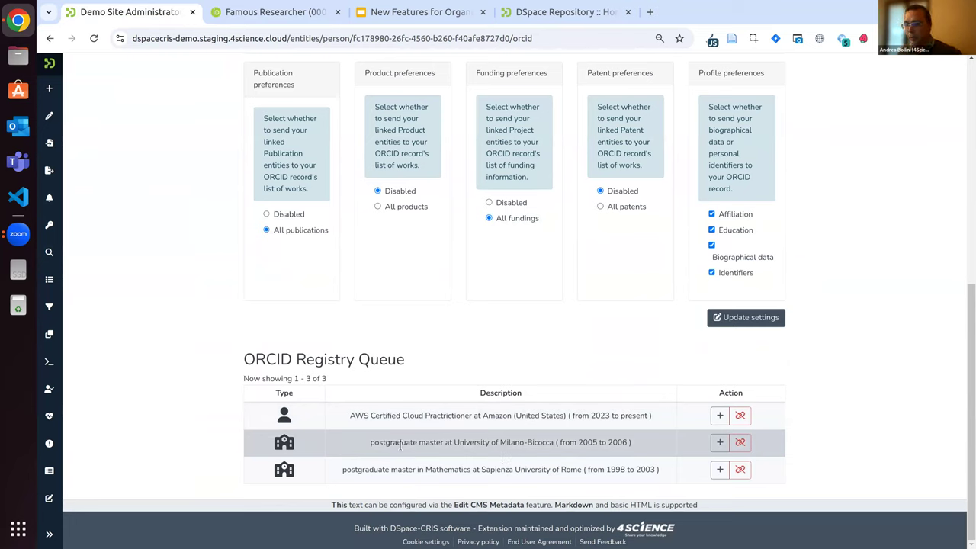
click(720, 444)
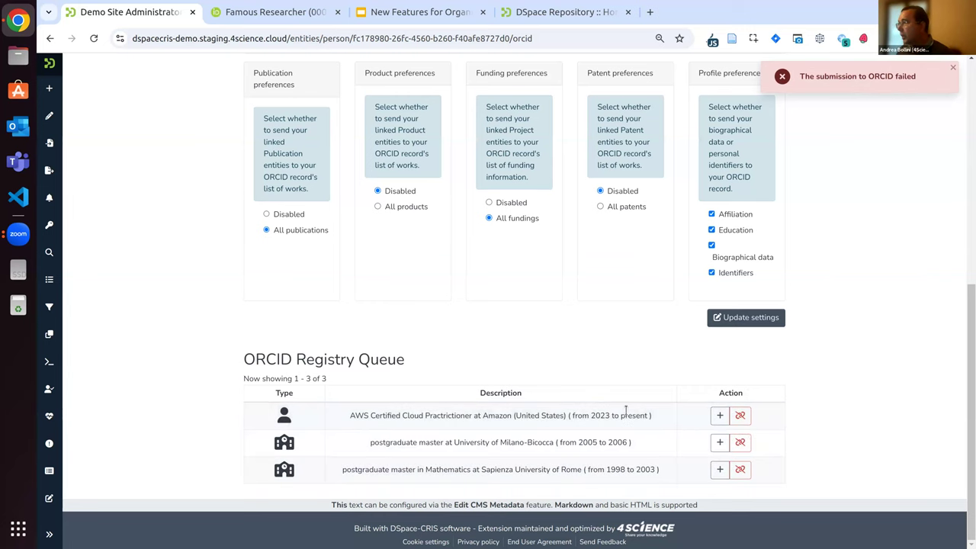
- Go to MyDSpace and start importing an organizational unit from an external source
scroll(618, 415, up, 6)
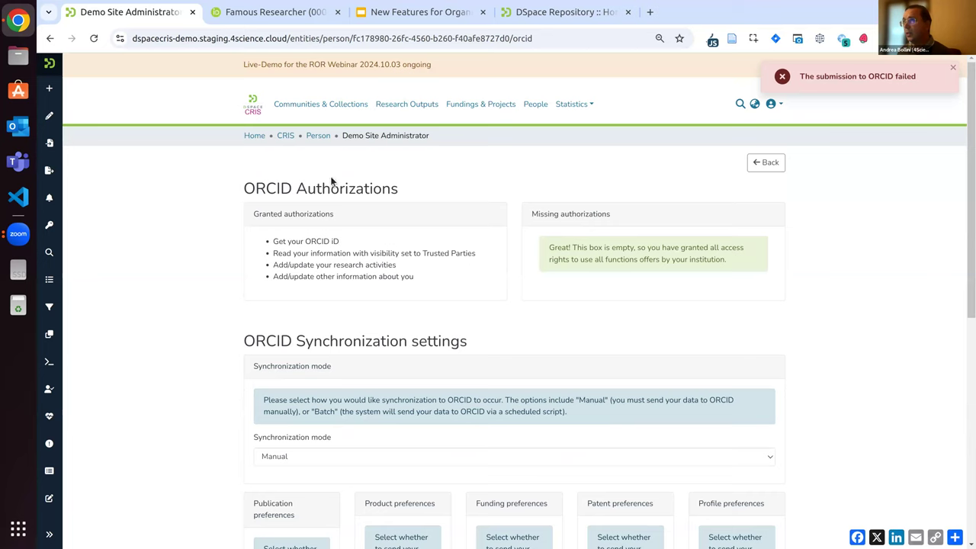
click(255, 136)
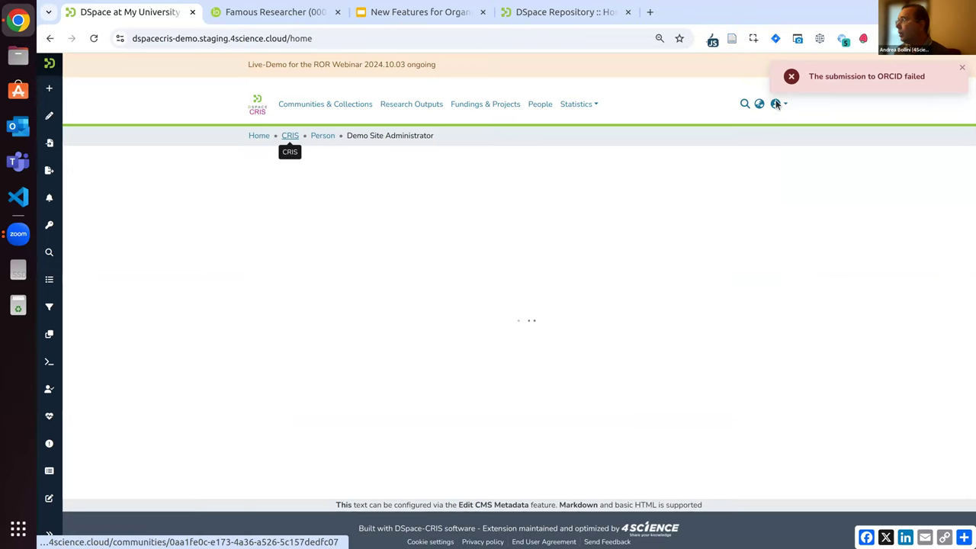
click(773, 104)
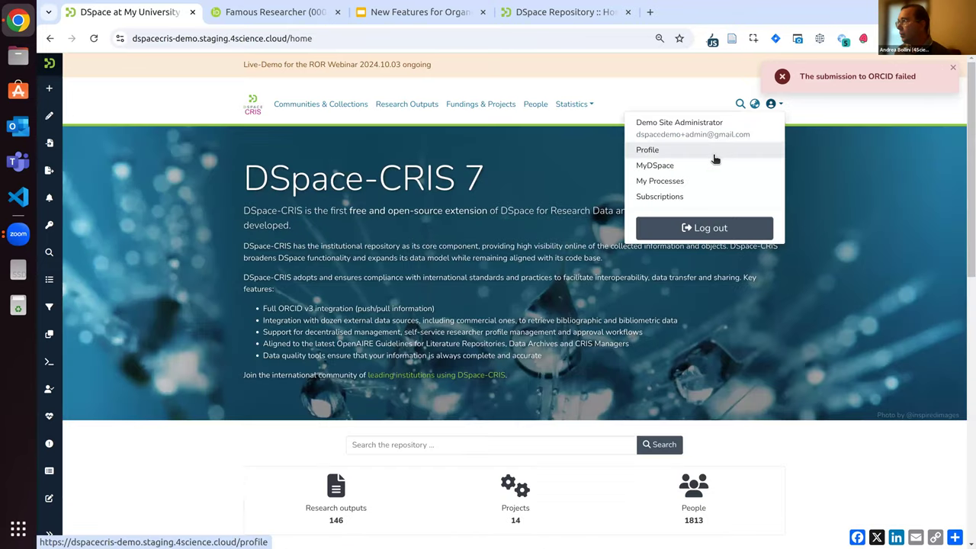
click(666, 167)
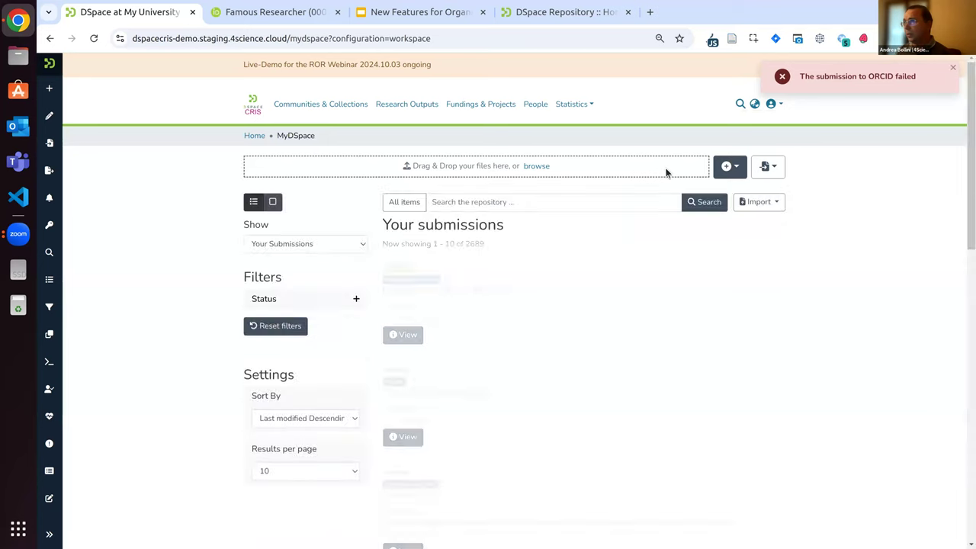
click(767, 166)
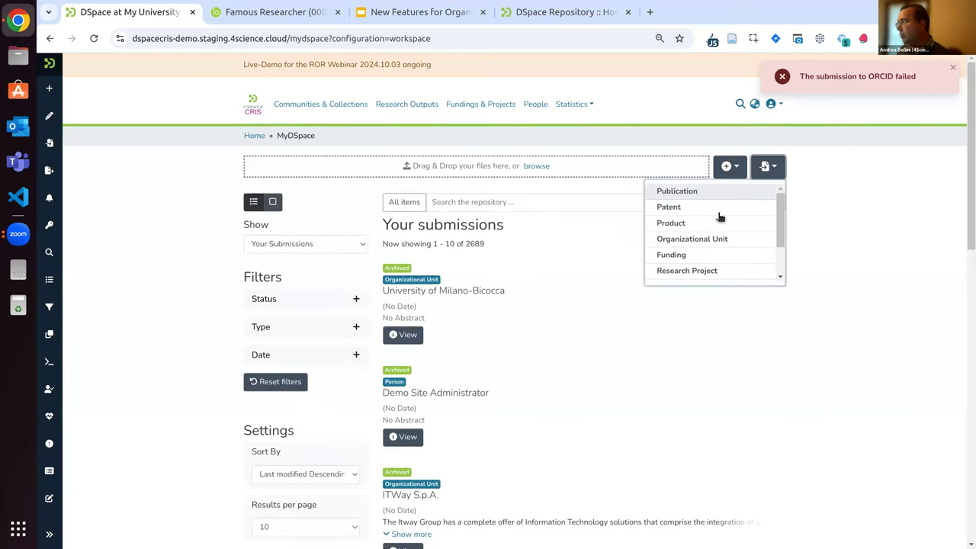
click(692, 240)
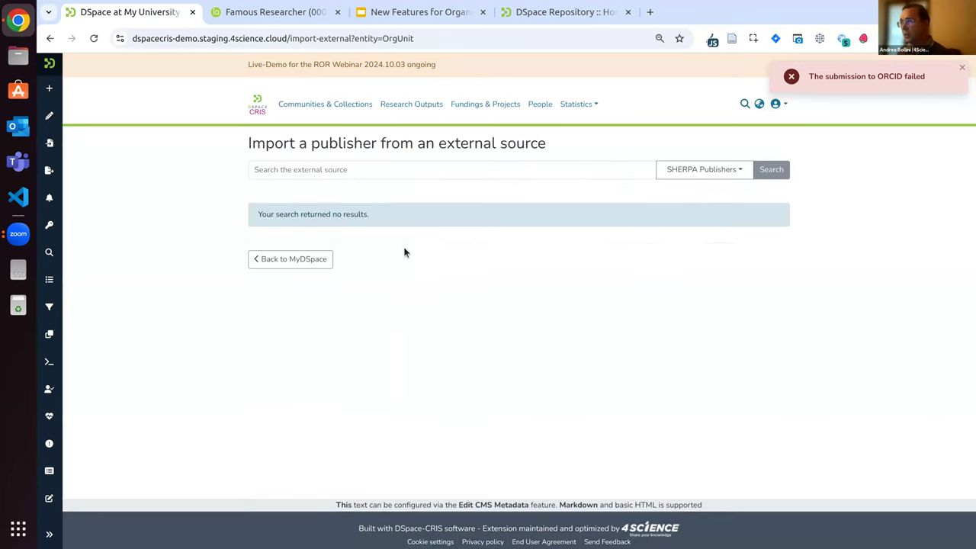
- Set the external source to ROR and search it for "sapienza"
click(682, 175)
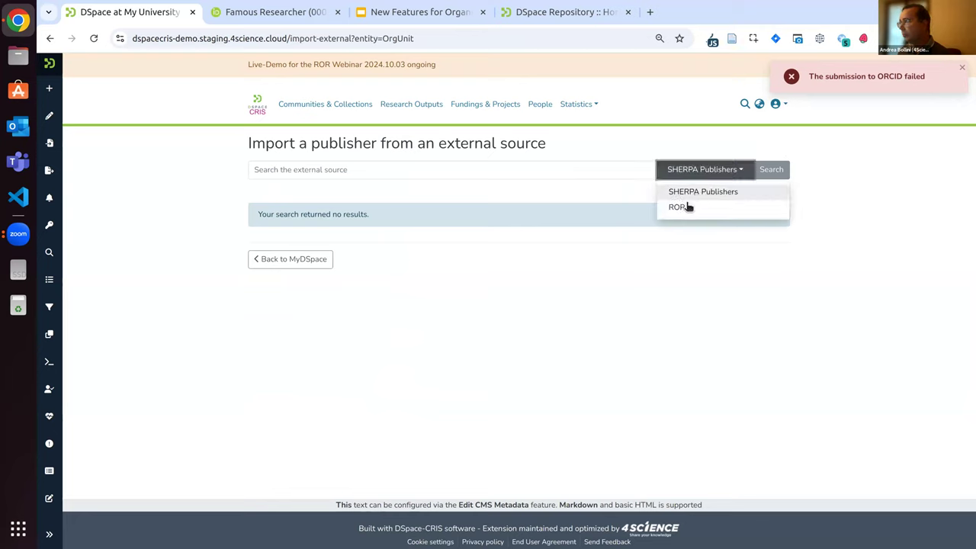
click(684, 206)
click(436, 166)
text(spri)
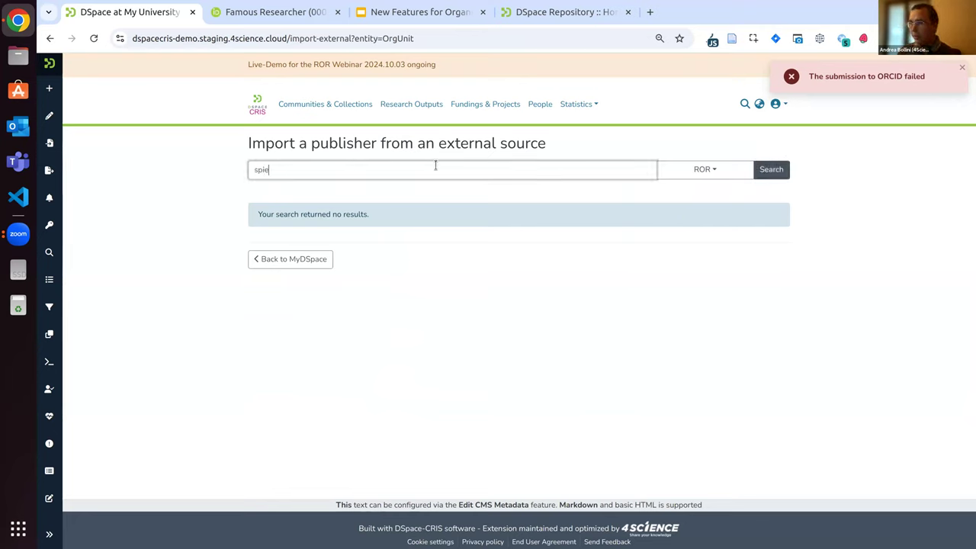
key(BackSpace)
key(BackSpace)
text(ienza)
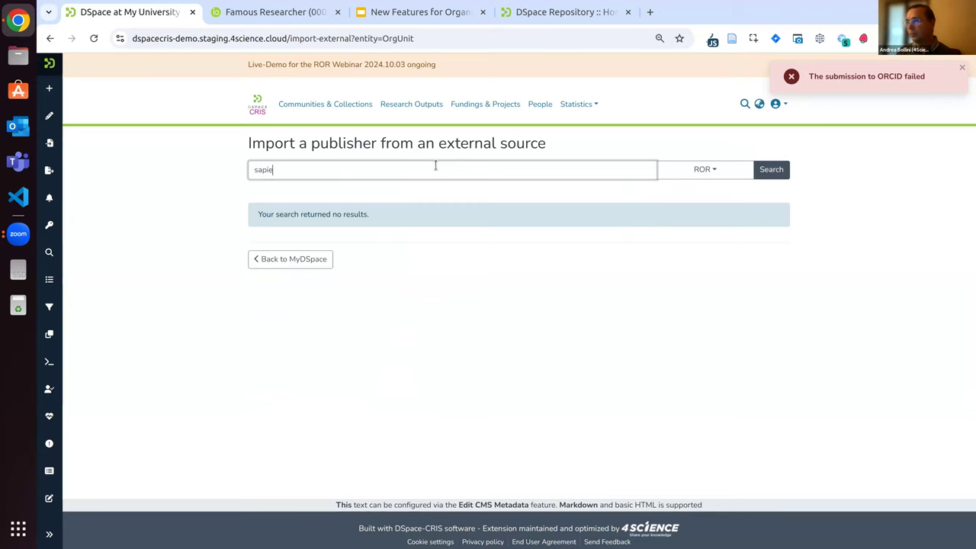
key(Return)
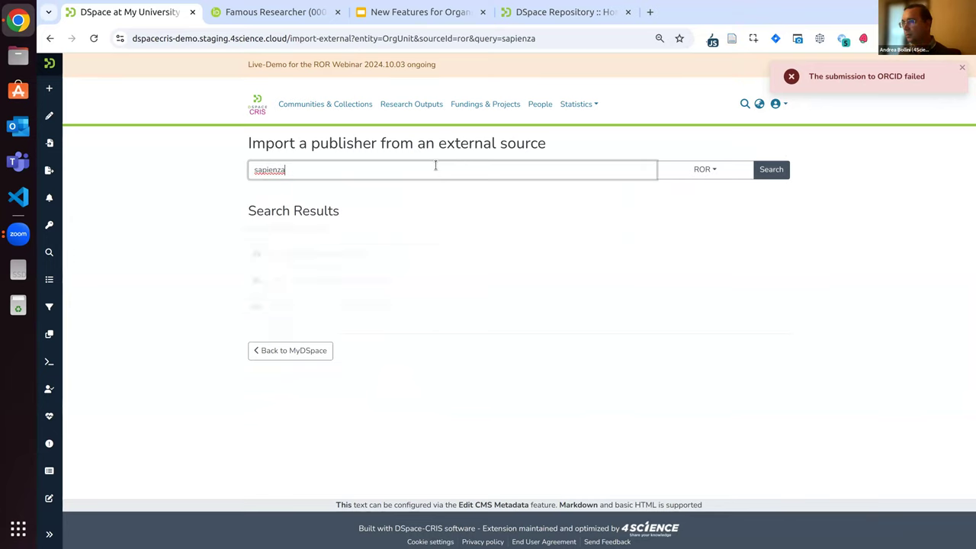
- Import the Sapienza University of Rome record and start its submission in the OrgUnit collection
click(257, 308)
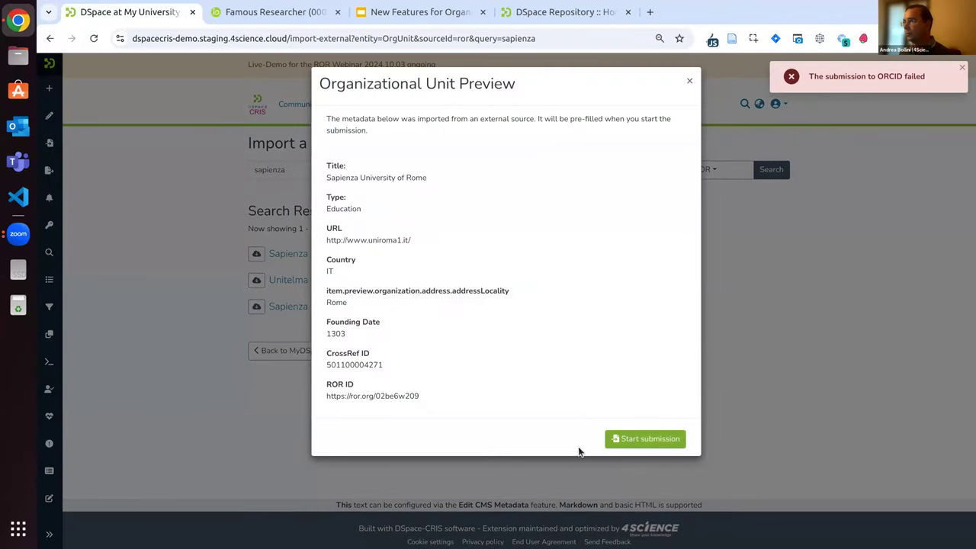
click(645, 438)
click(368, 150)
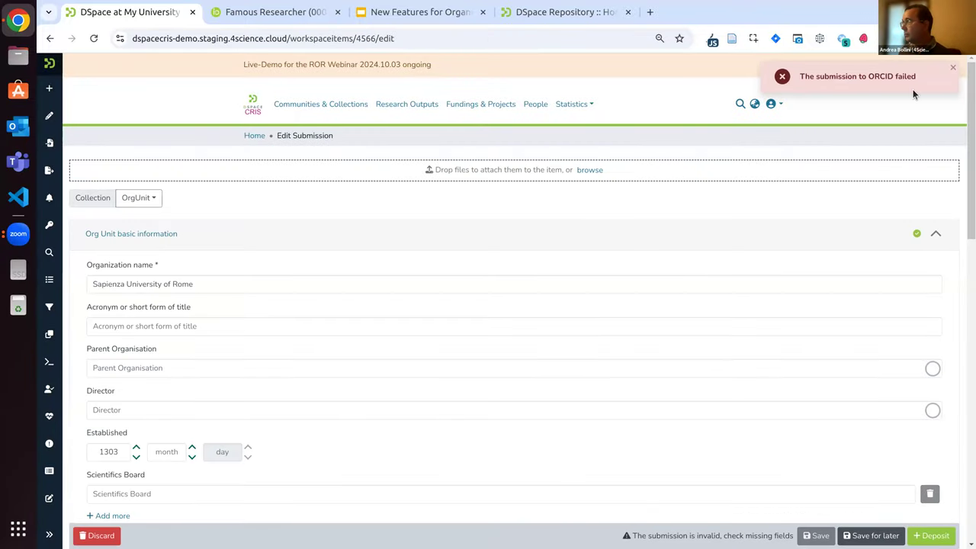
- Accept the deposit license, check the imported identifiers of Sapienza University of Rome, and deposit the submission
scroll(553, 342, down, 4)
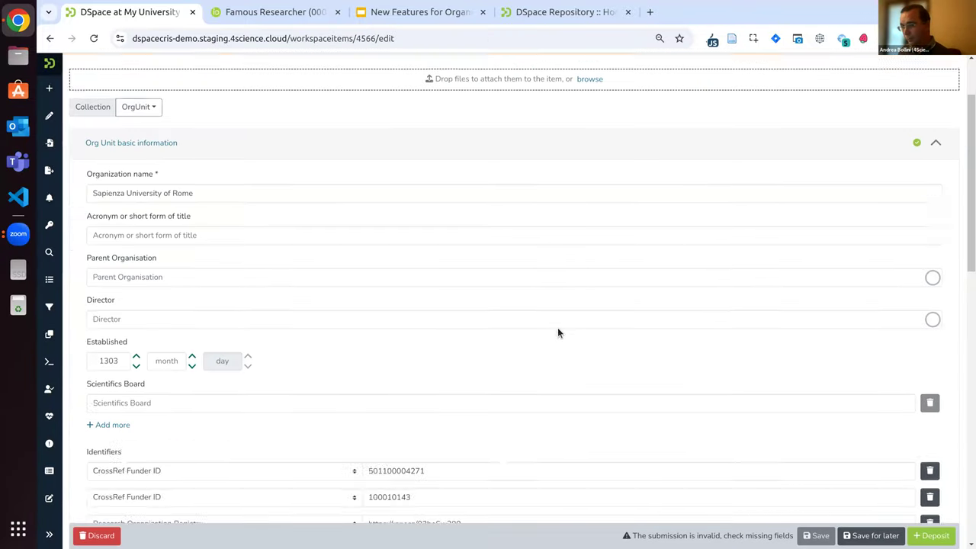
scroll(563, 296, down, 10)
click(90, 422)
scroll(285, 321, up, 15)
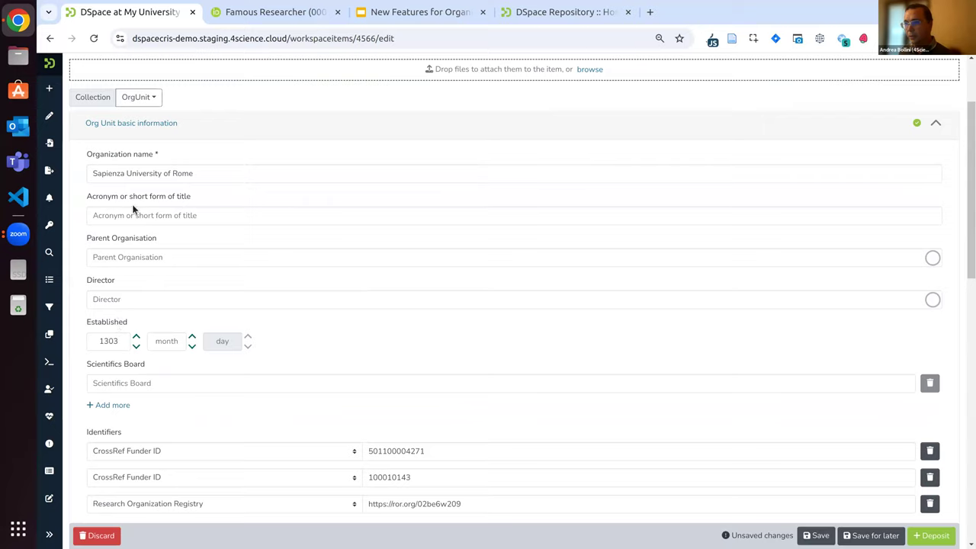
scroll(122, 232, down, 1)
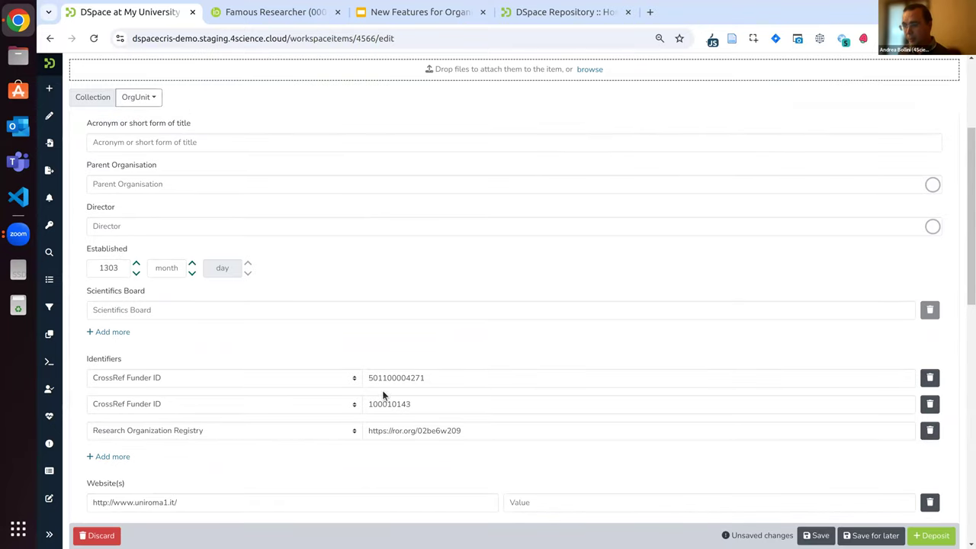
scroll(266, 418, down, 1)
scroll(265, 417, down, 1)
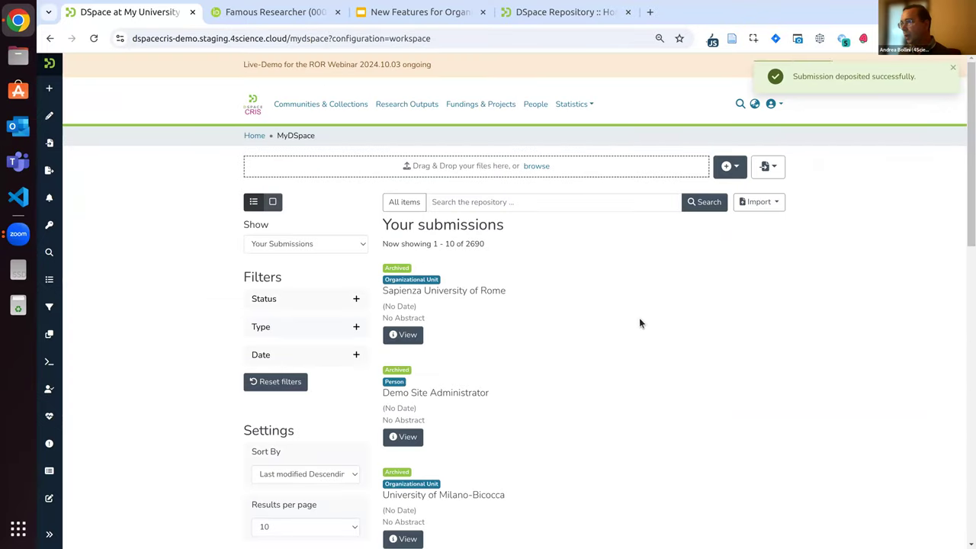
- Start another external import of an organizational unit and search ROR for "amazon"
click(768, 166)
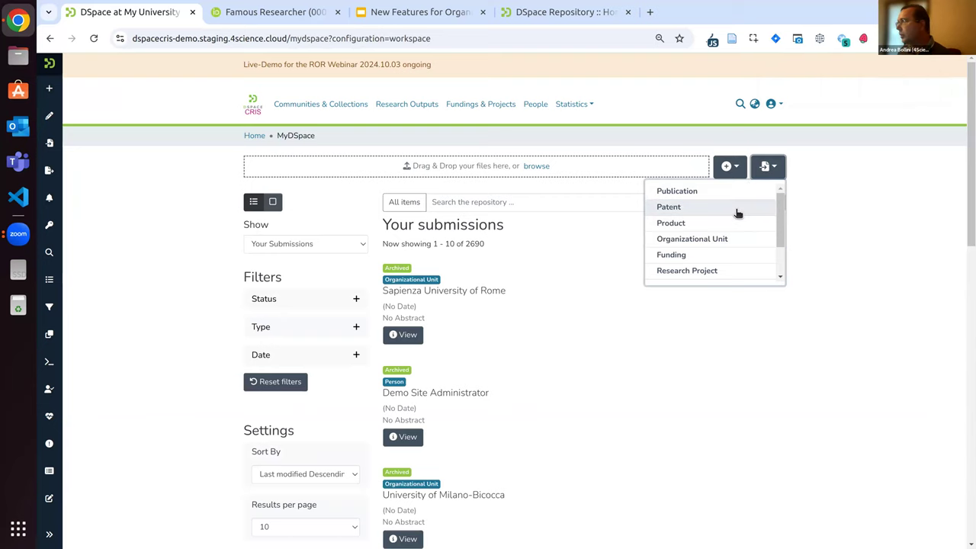
click(717, 239)
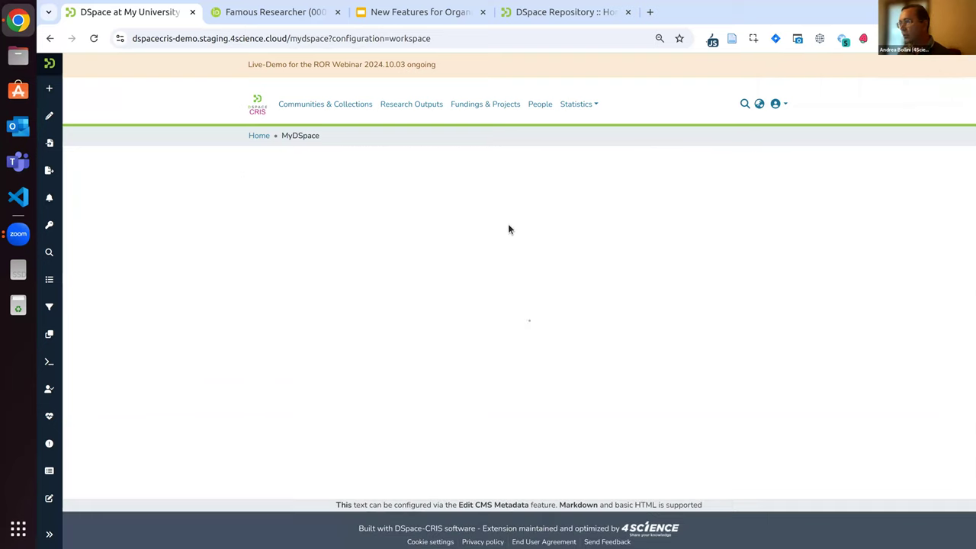
click(694, 172)
click(676, 206)
click(414, 163)
text(amazon)
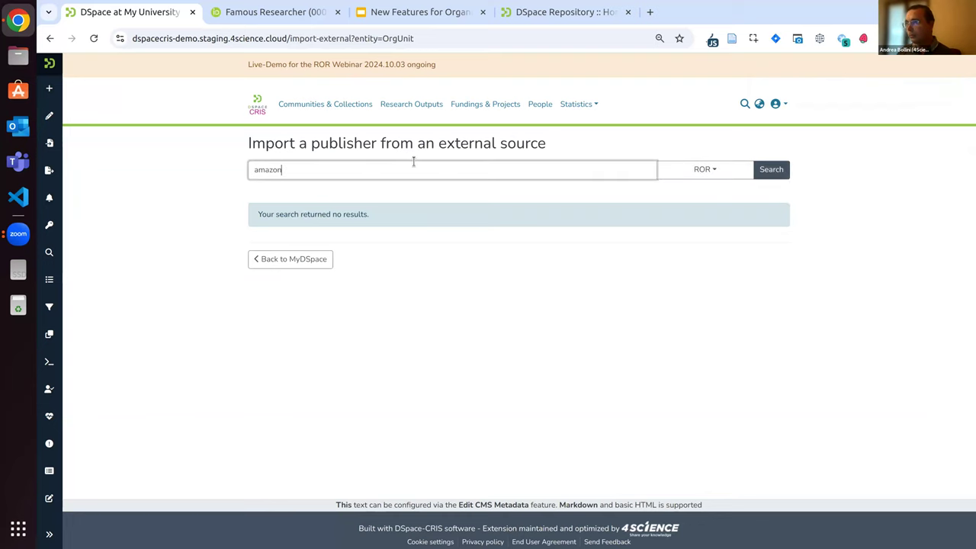
key(Return)
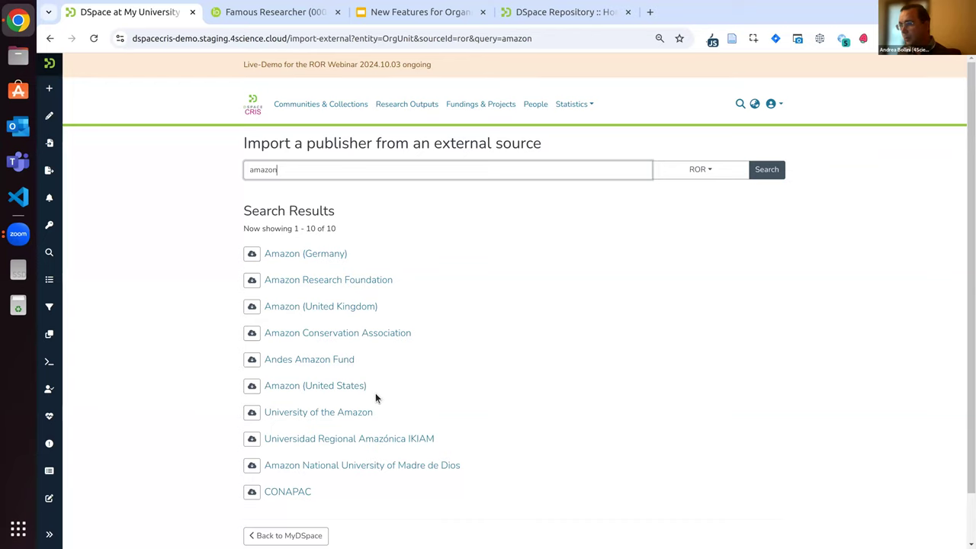
- Import the Amazon (United States) record and start its submission in the OrgUnit collection
click(253, 386)
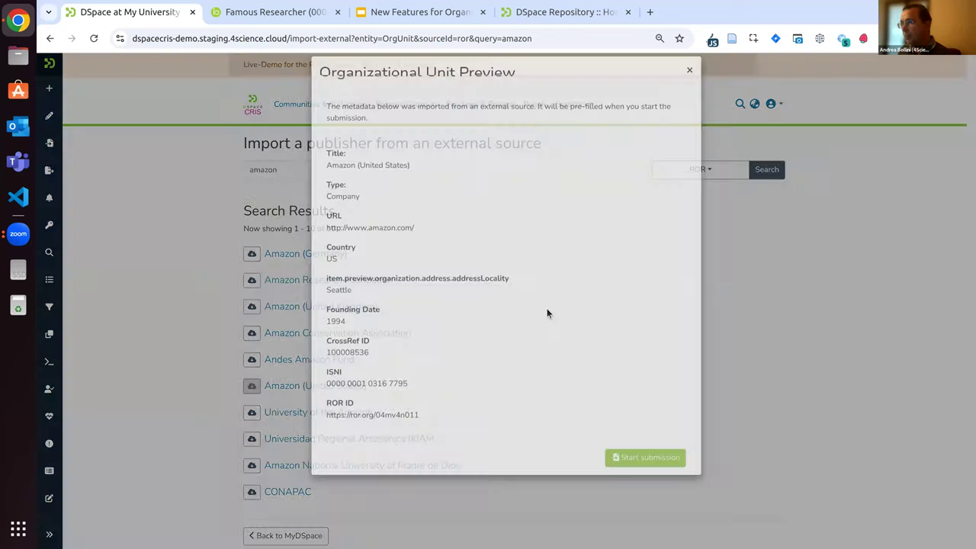
click(639, 470)
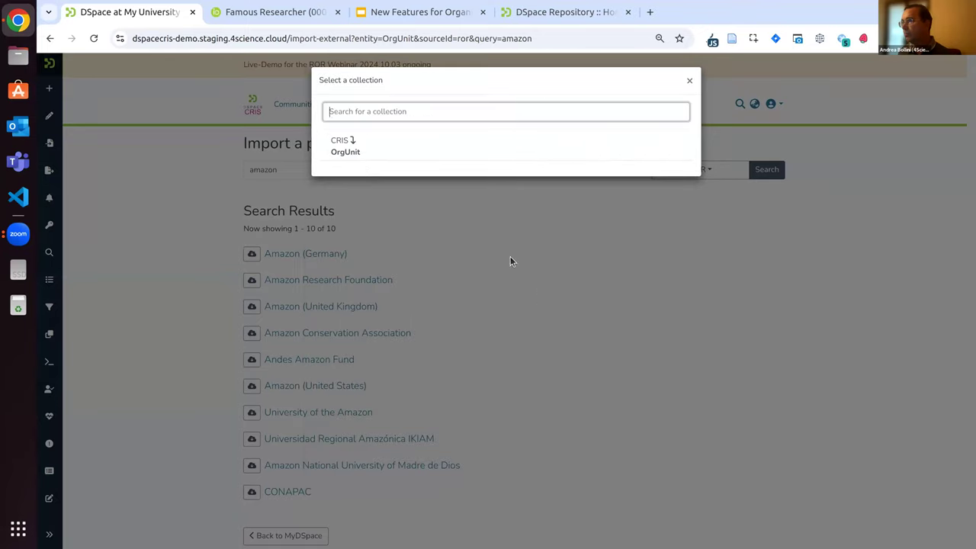
click(377, 146)
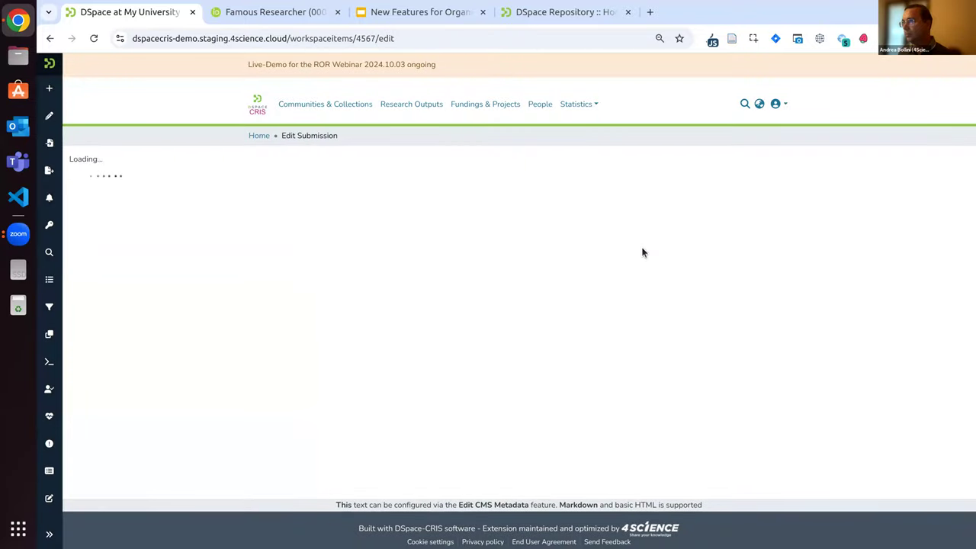
- Check the imported identifiers, city, country and type of Amazon (United States), accept the deposit license, and deposit the submission
scroll(511, 264, down, 2)
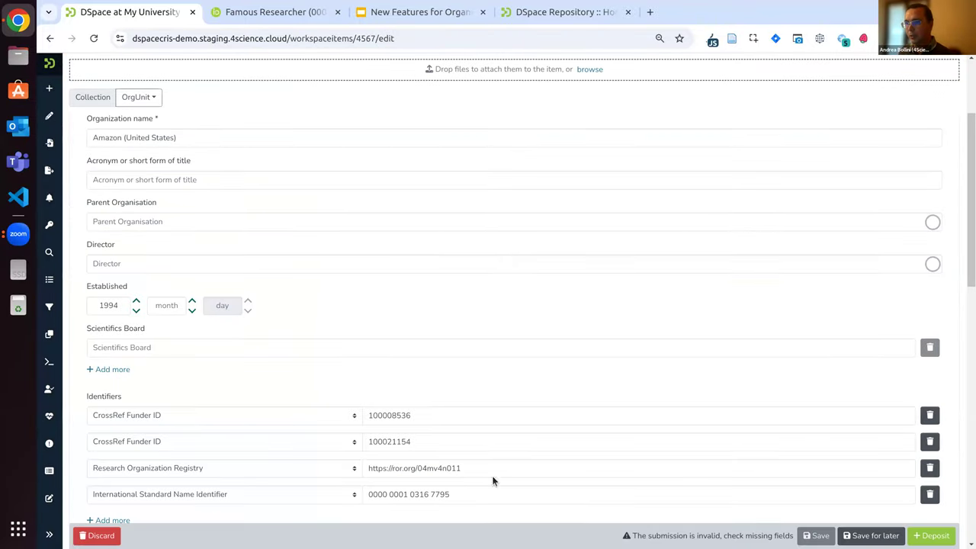
scroll(218, 268, down, 5)
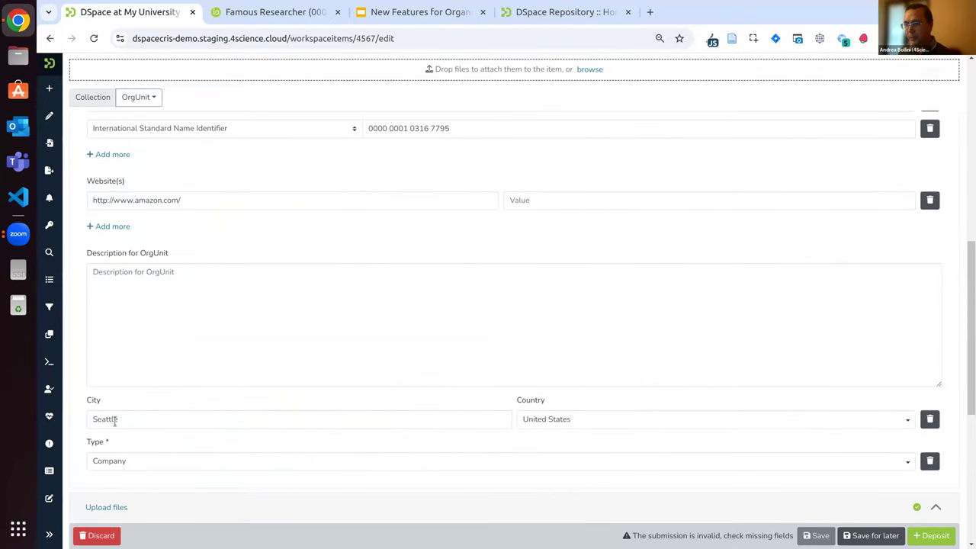
scroll(336, 317, down, 1)
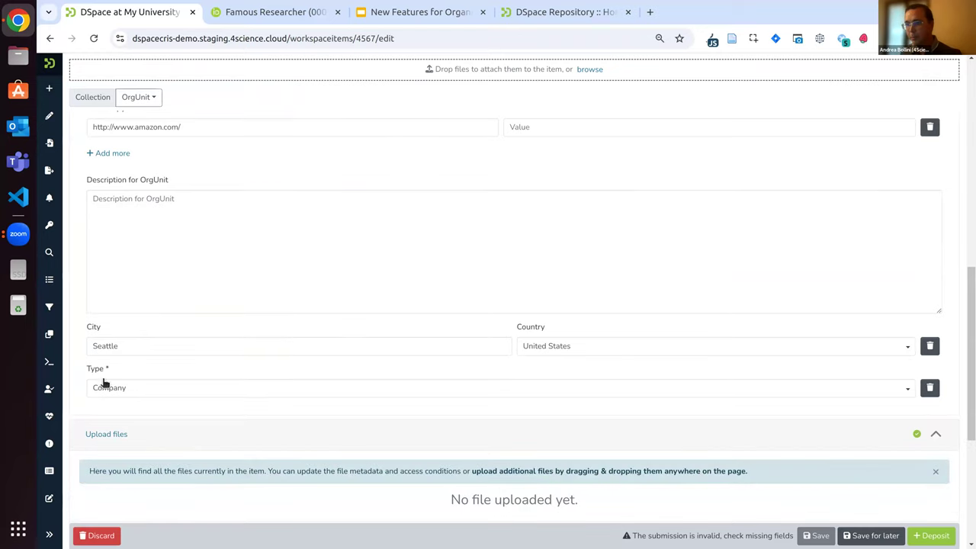
drag(82, 371, 144, 372)
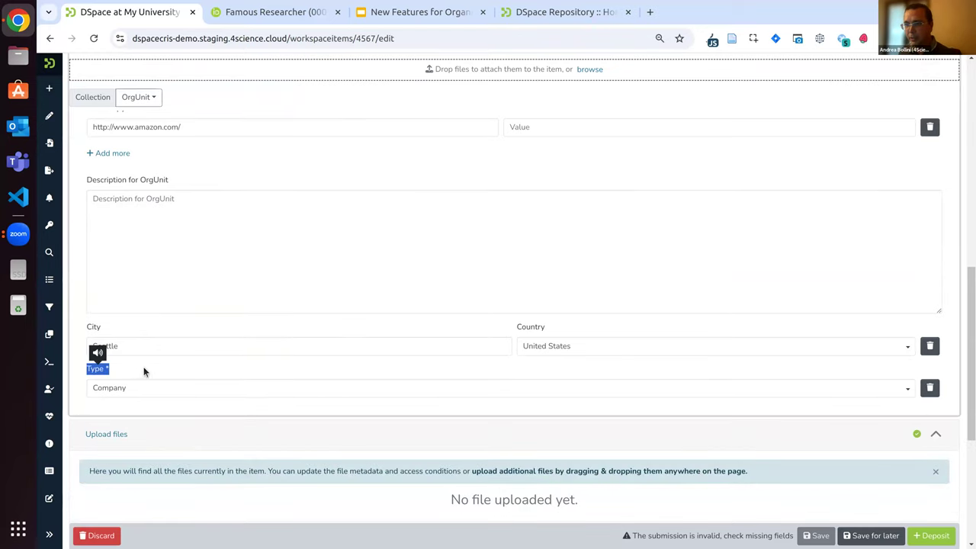
click(142, 372)
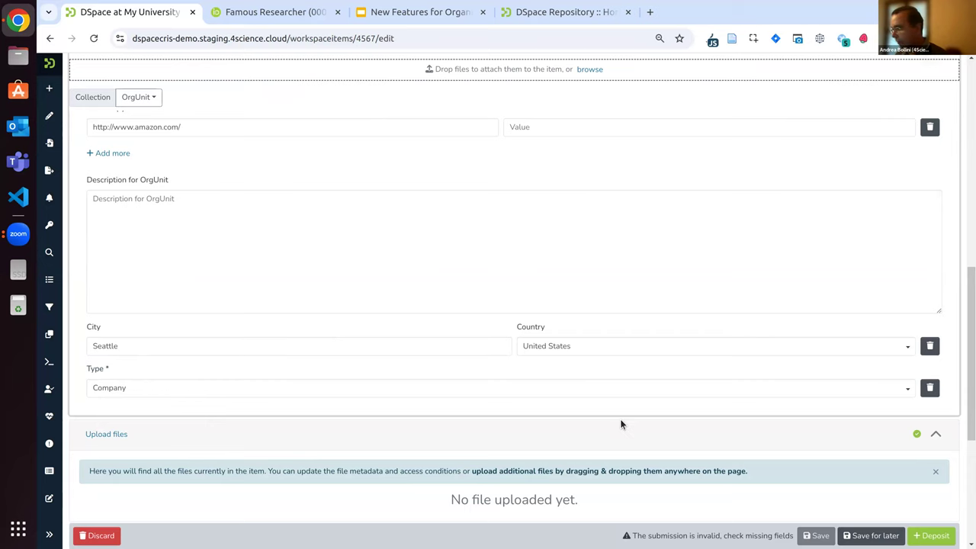
scroll(731, 456, down, 1)
scroll(356, 390, down, 3)
click(91, 422)
click(929, 470)
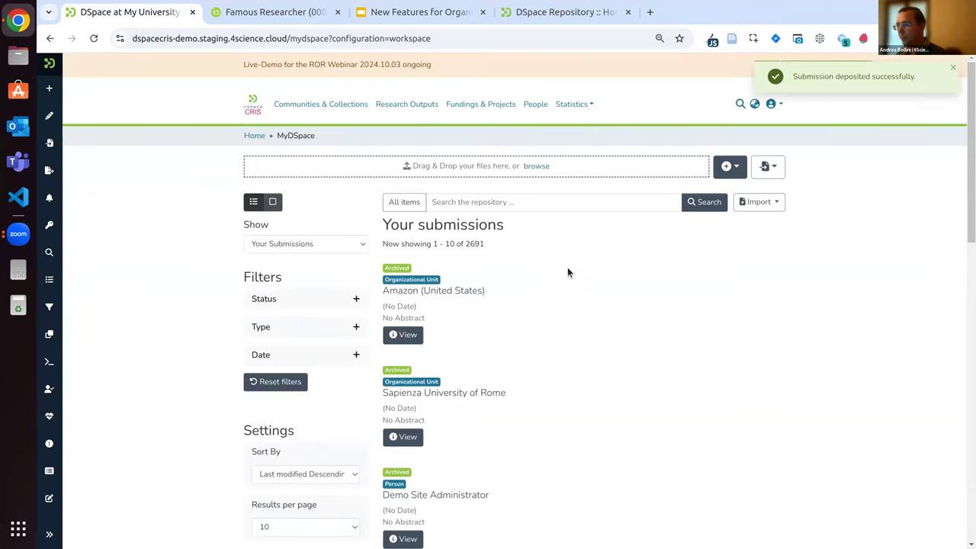
scroll(597, 365, down, 1)
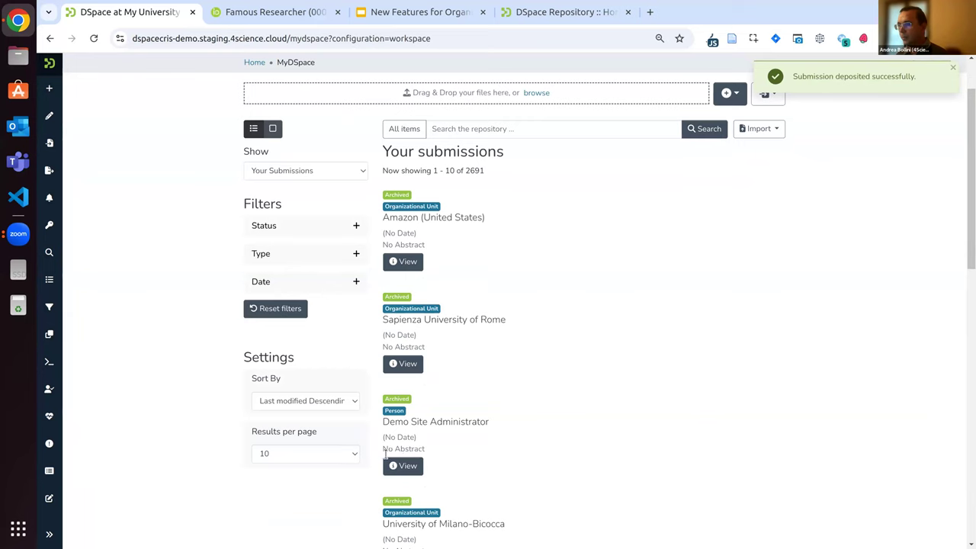
- Open the Demo Site Administrator profile and review its affiliation, education and qualification entries with their linked organizations
click(406, 466)
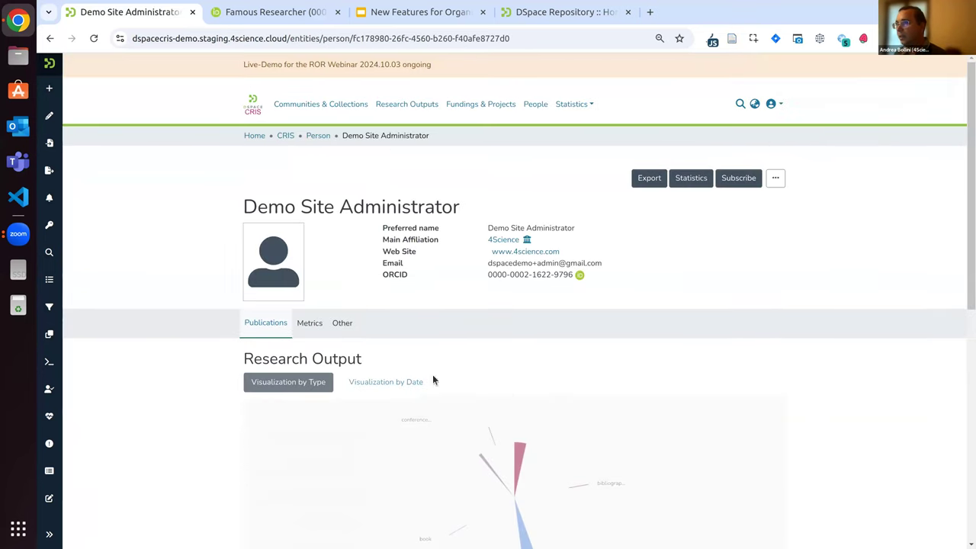
click(345, 323)
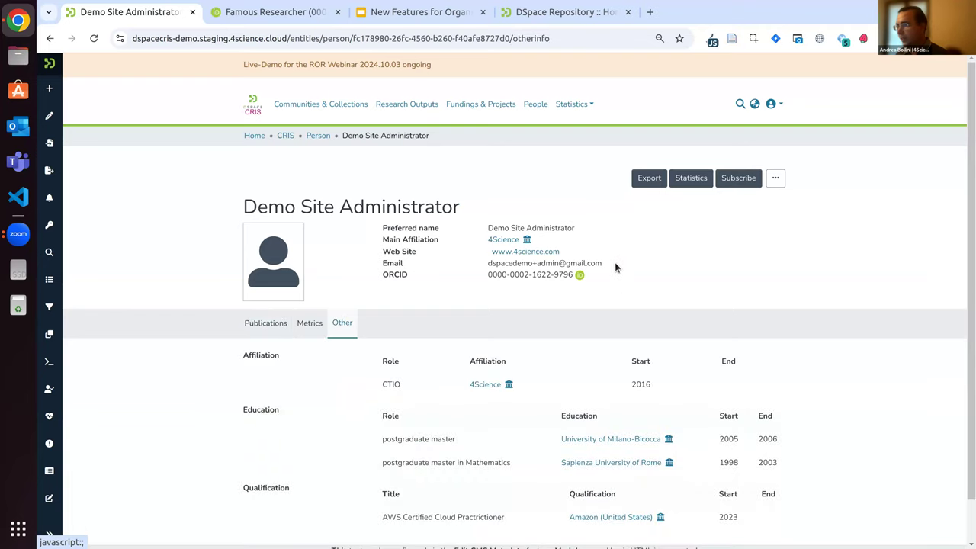
scroll(614, 248, down, 1)
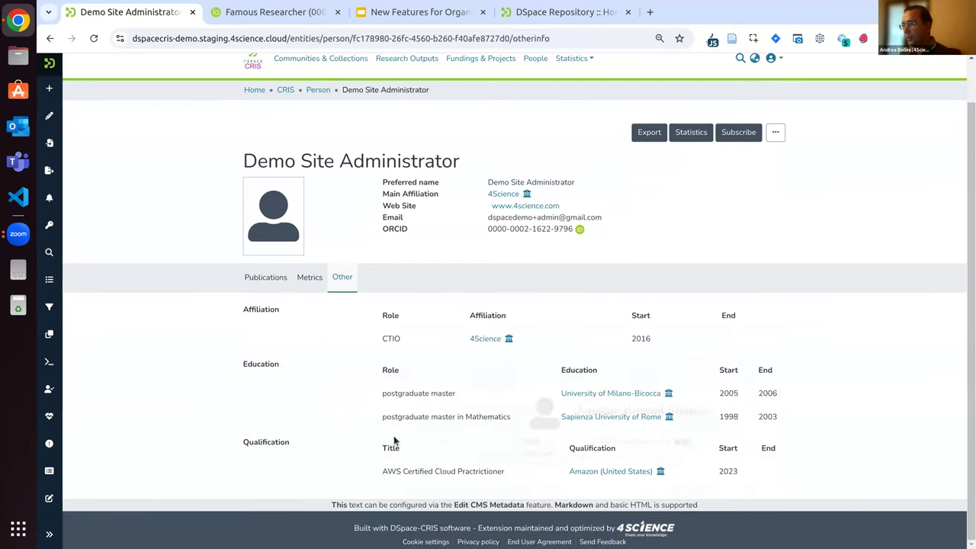
mouse_move(607, 472)
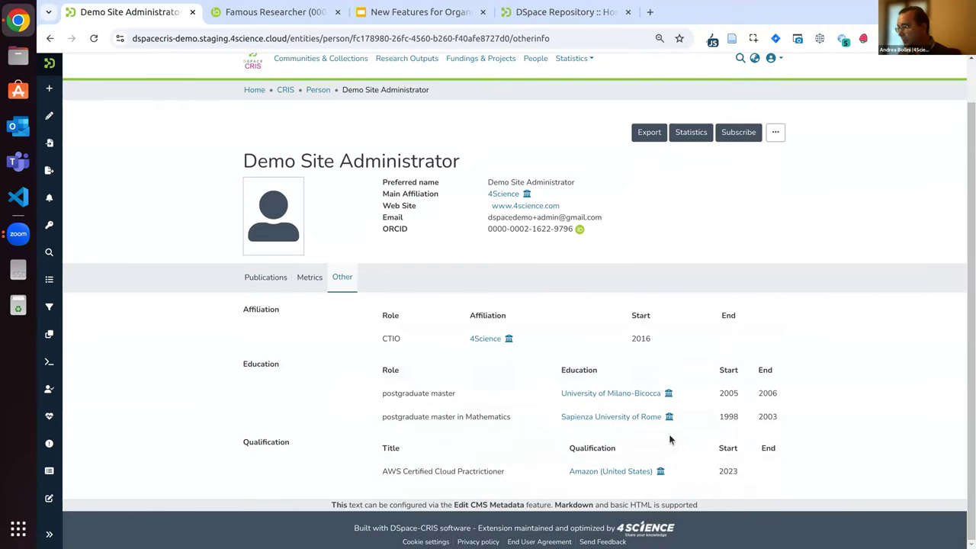
mouse_move(645, 420)
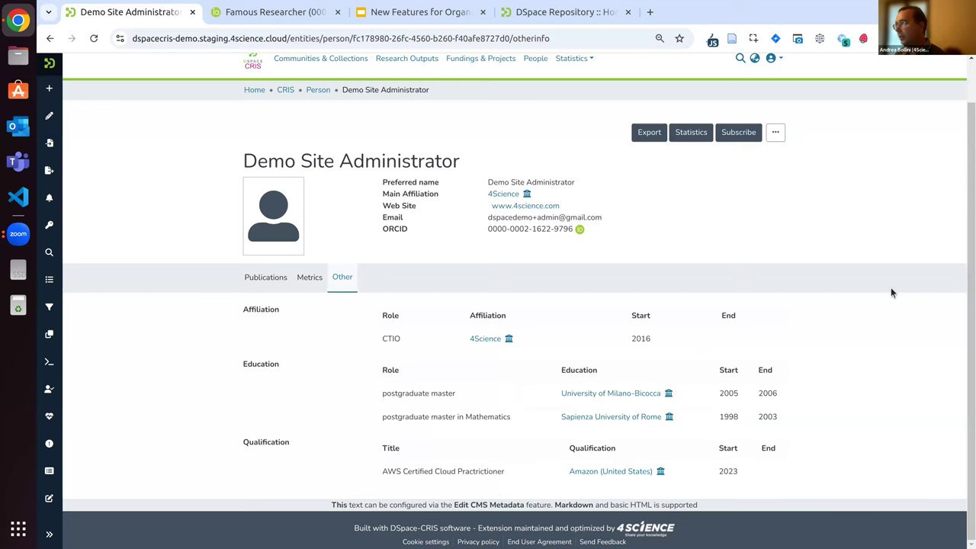
- Edit all the details of the profile and link the postgraduate master in Mathematics education entry to the Sapienza University of Rome record
scroll(839, 229, up, 1)
click(777, 179)
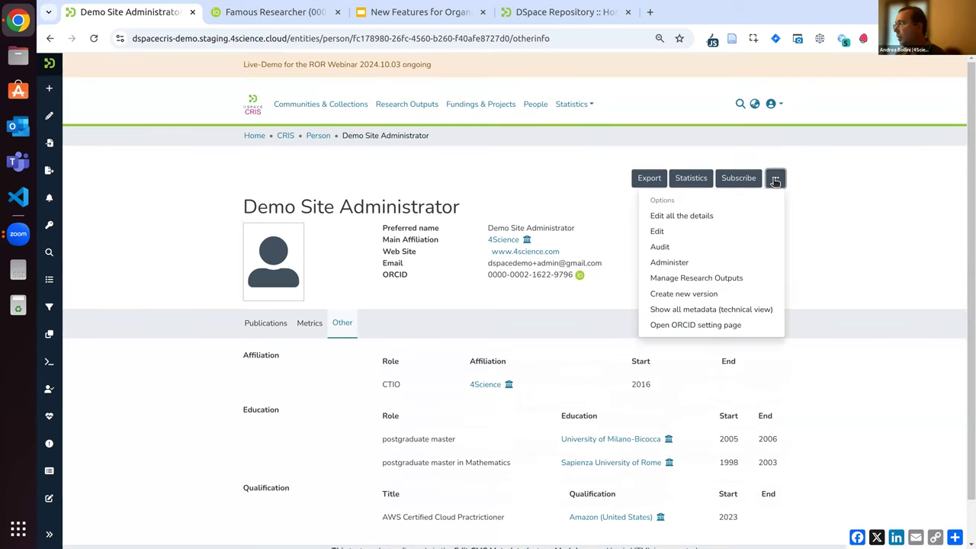
click(725, 212)
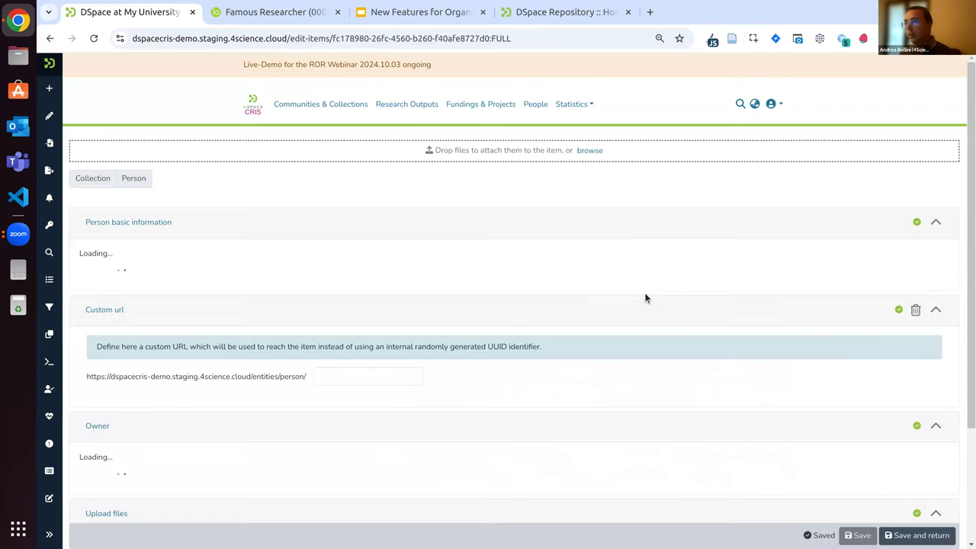
scroll(650, 227, down, 9)
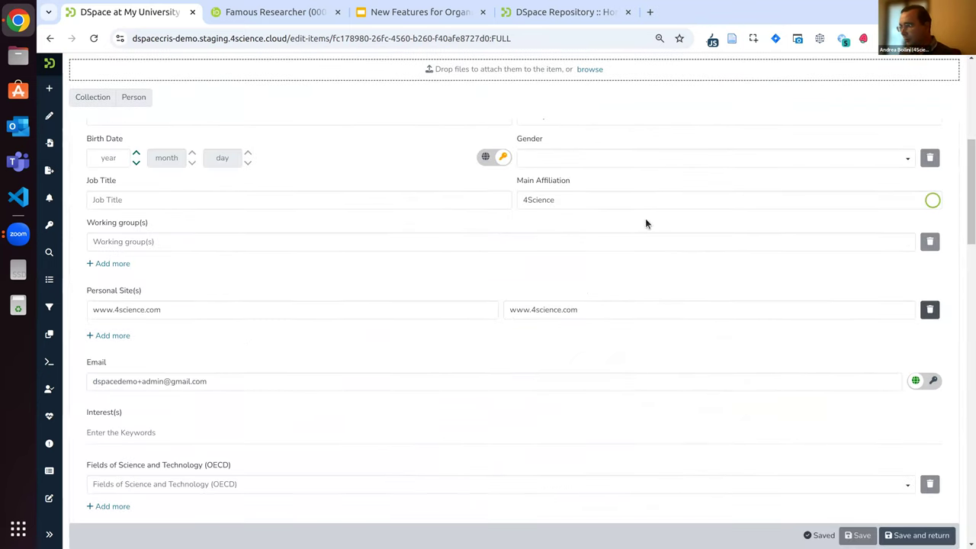
scroll(637, 220, down, 1)
scroll(630, 223, down, 1)
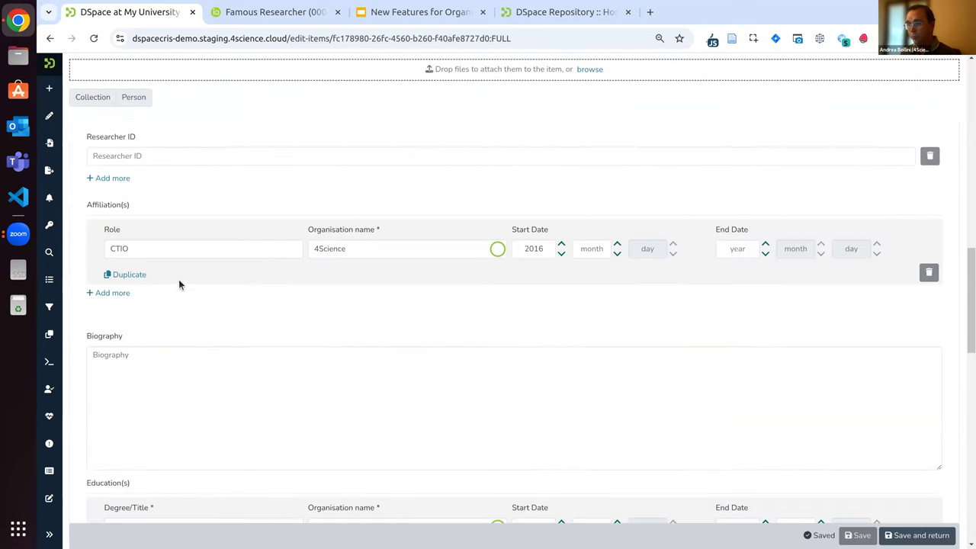
scroll(397, 323, down, 3)
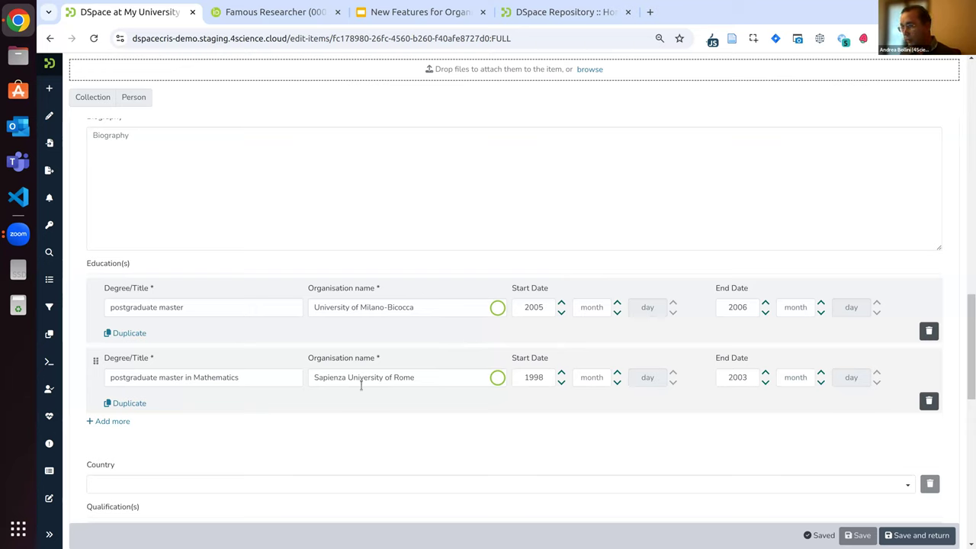
click(497, 378)
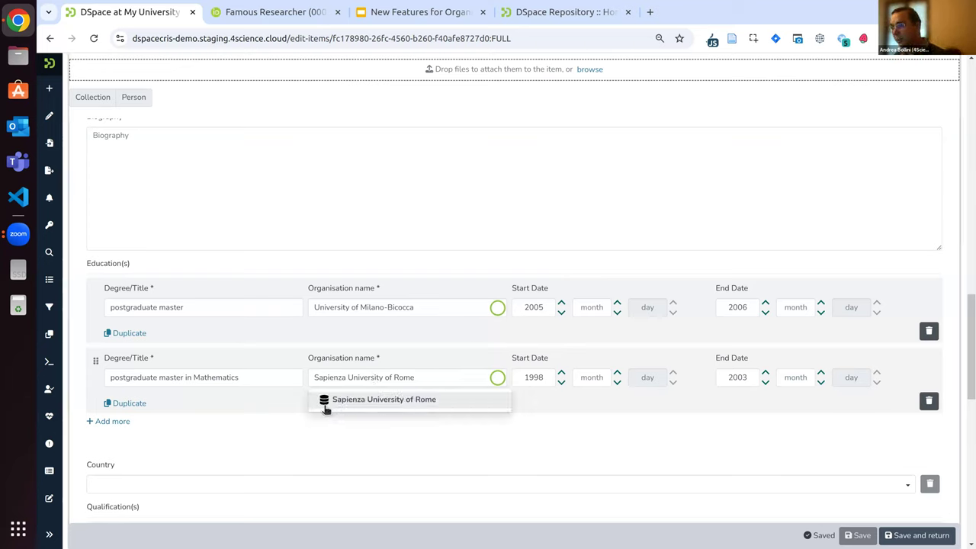
click(350, 404)
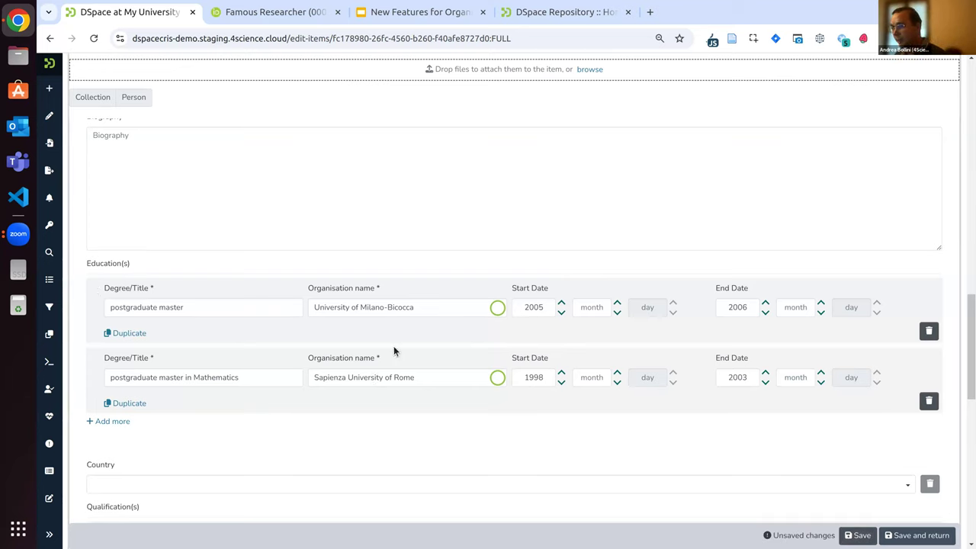
click(353, 333)
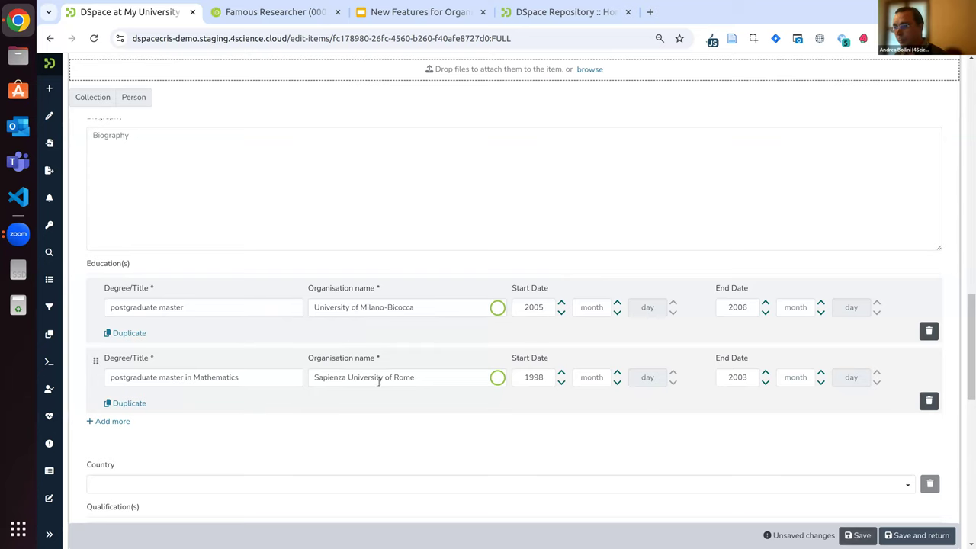
- Link the AWS qualification entry to the Amazon (United States) record, then save the profile and return to it
scroll(392, 376, down, 3)
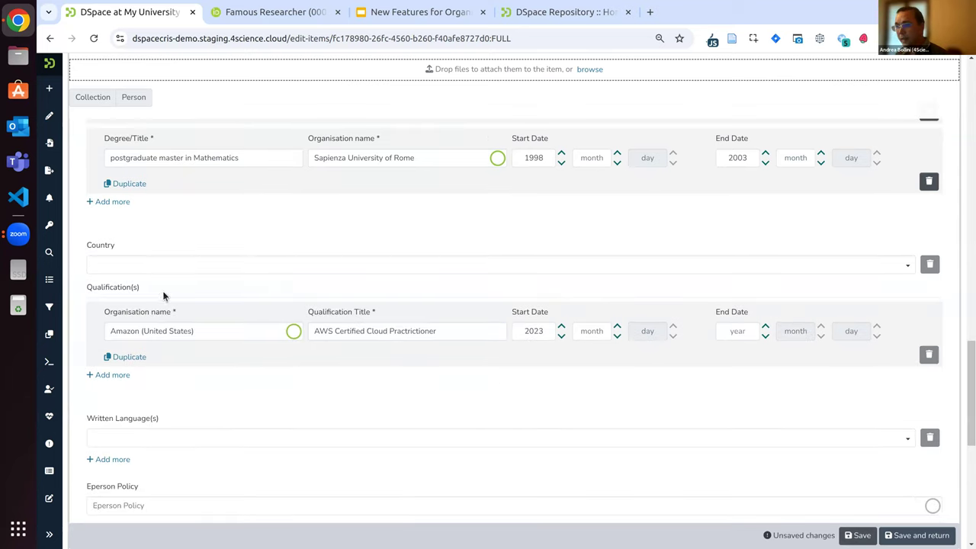
click(295, 332)
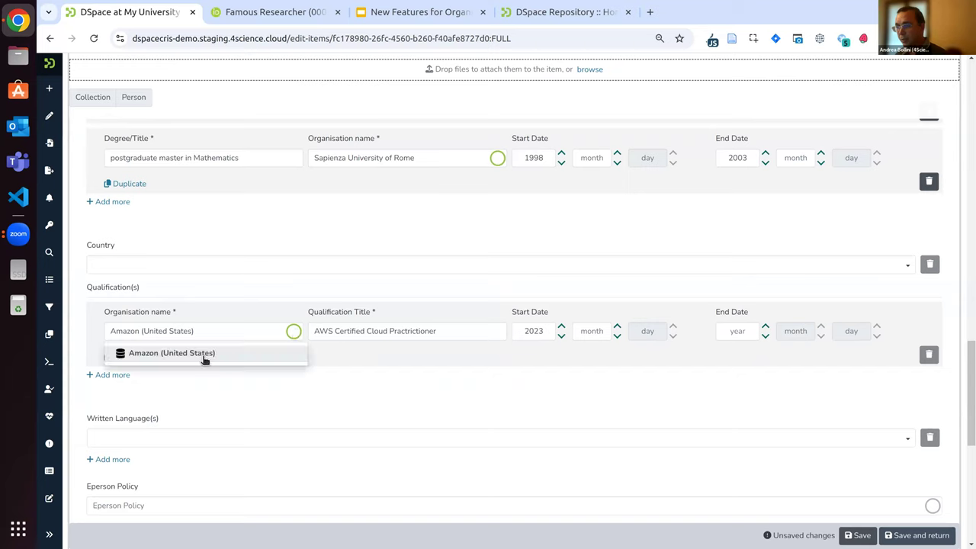
click(134, 357)
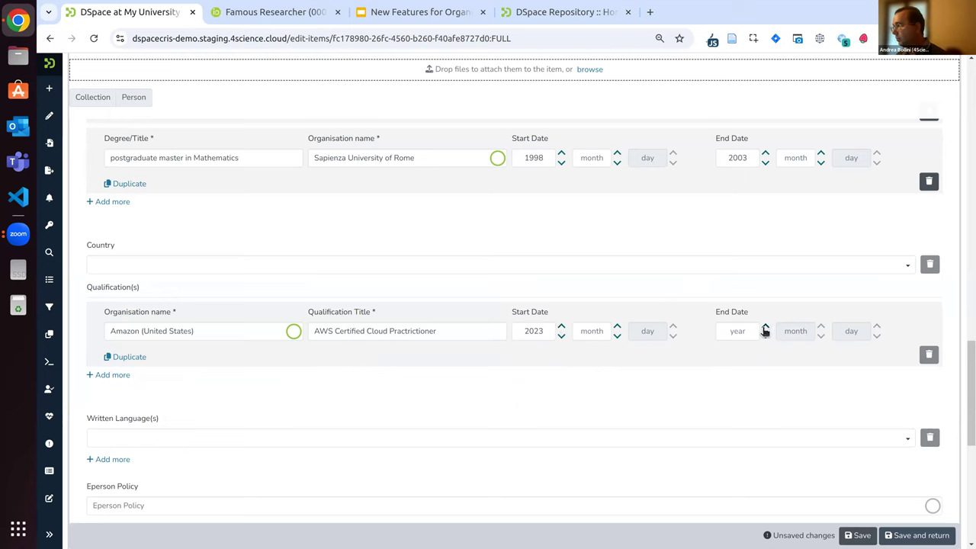
click(919, 536)
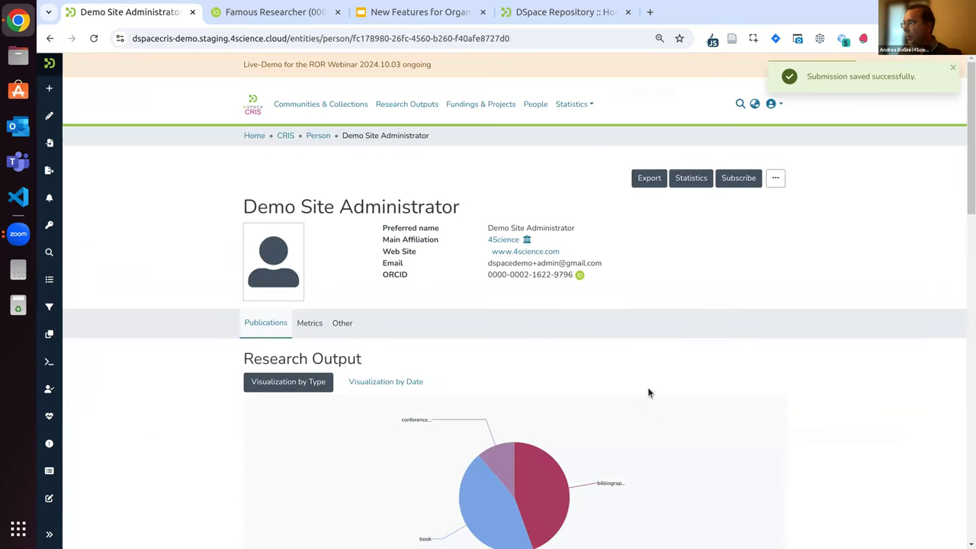
- Try to send the two education entries and the AWS qualification from the profile's ORCID registry queue to ORCID, and dismiss the notifications
click(776, 177)
click(710, 325)
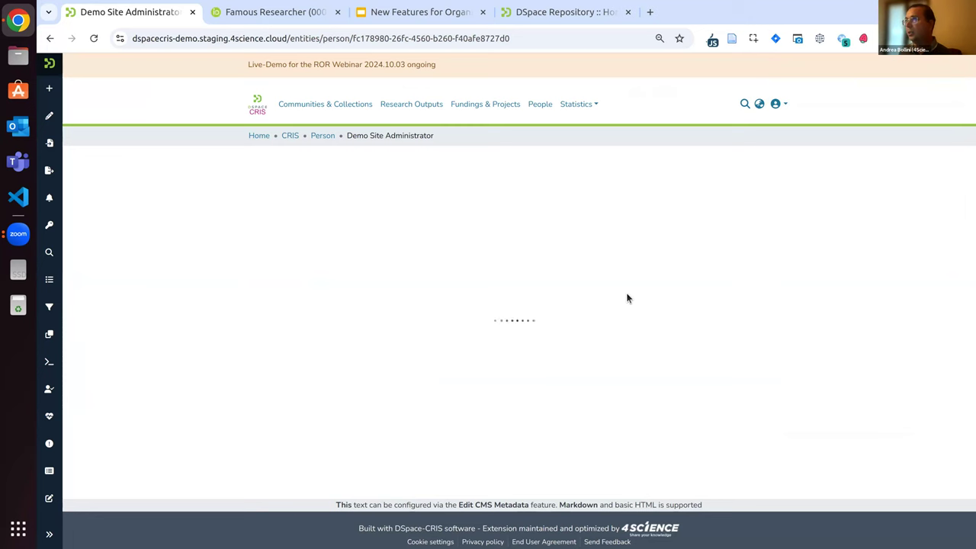
scroll(748, 219, down, 6)
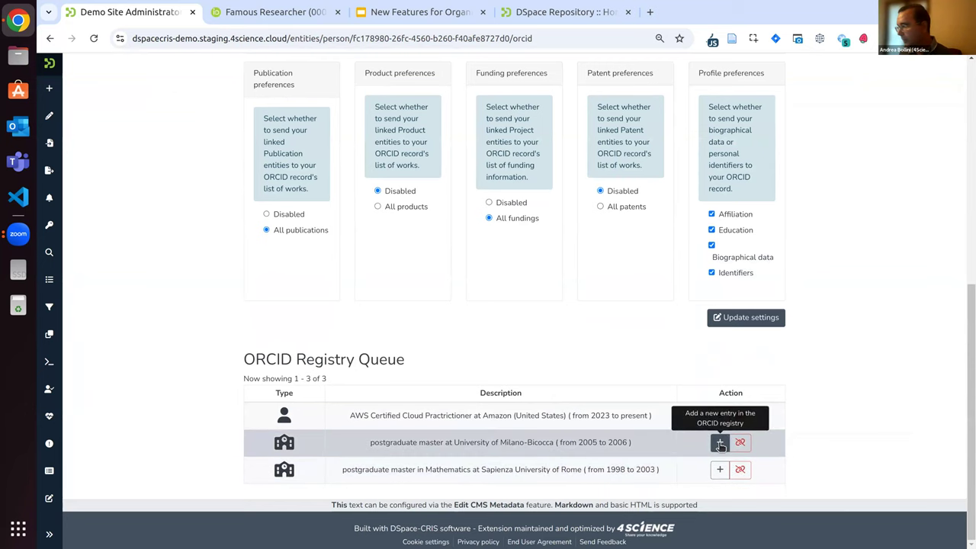
click(720, 444)
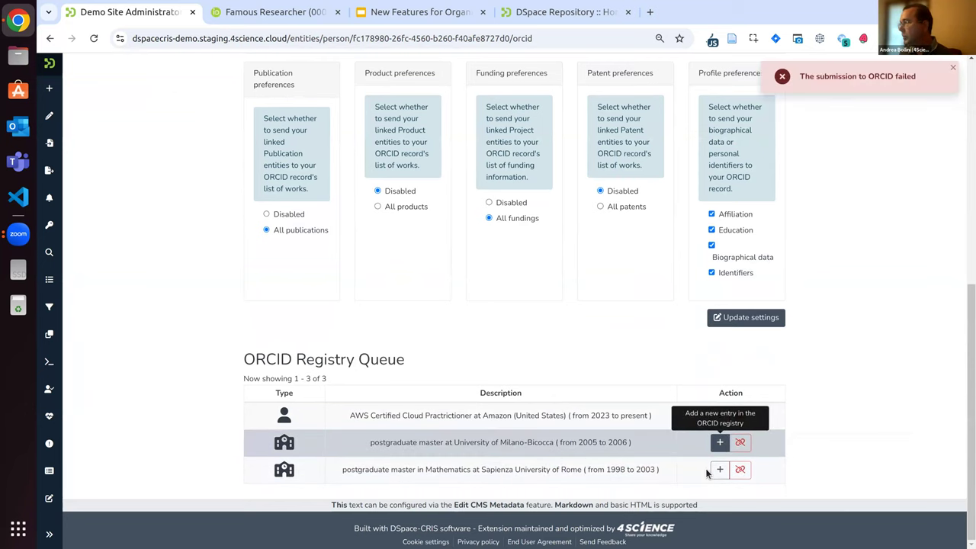
click(718, 472)
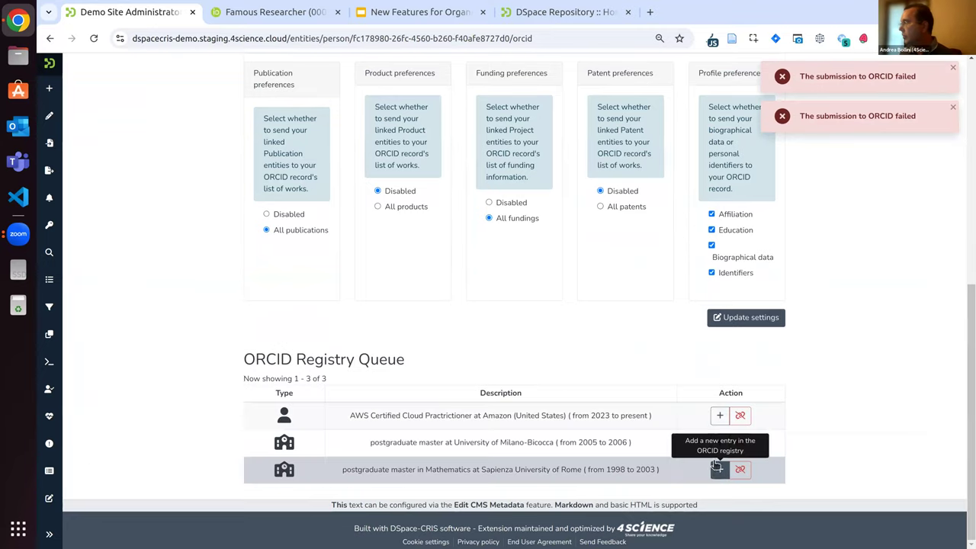
click(722, 417)
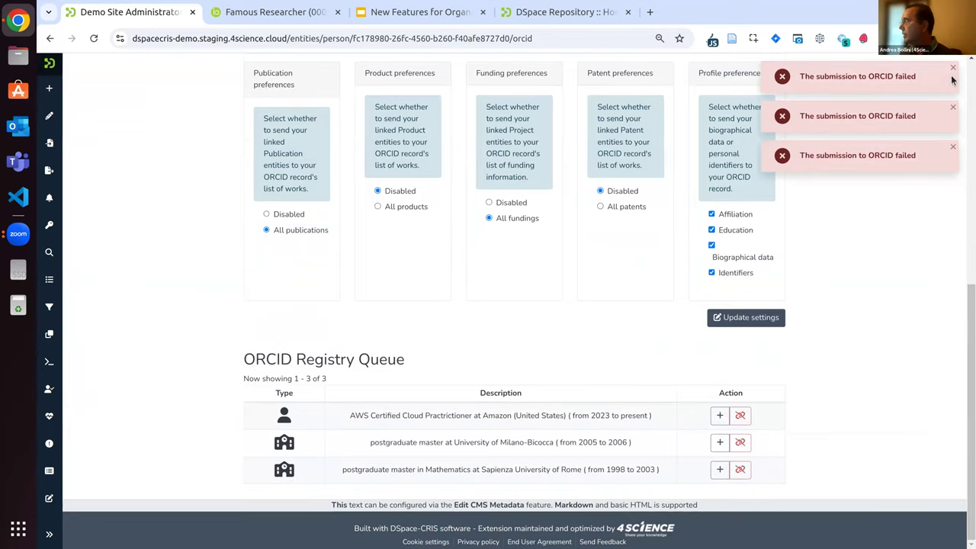
click(953, 70)
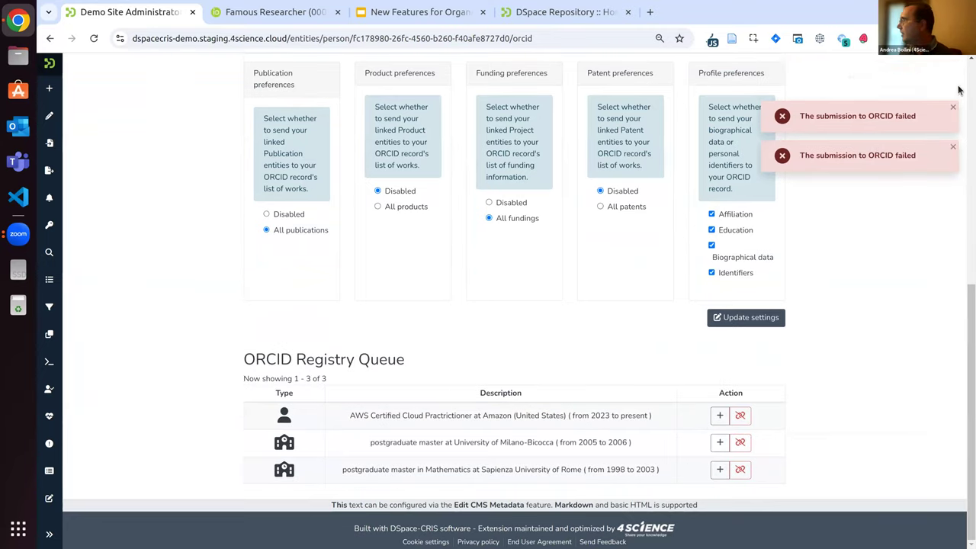
click(951, 84)
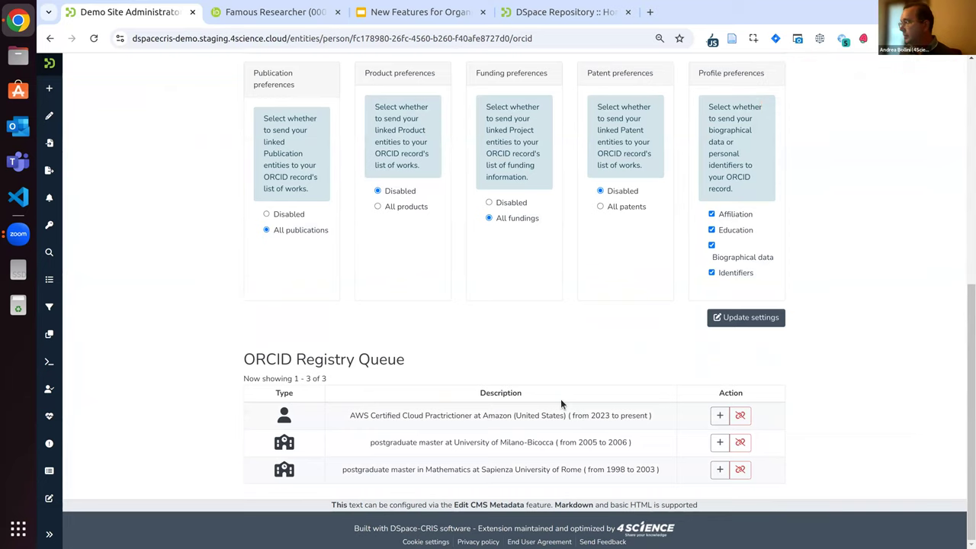
- Switch to the ORCID sandbox record, expand the details of the 4Science employment, and highlight its ROR identifier
scroll(526, 448, up, 6)
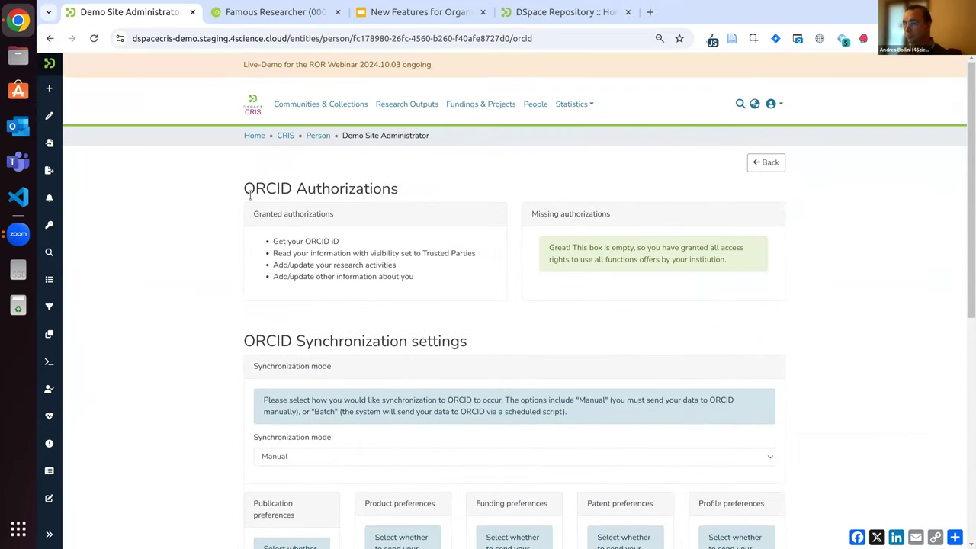
click(222, 16)
scroll(654, 279, down, 1)
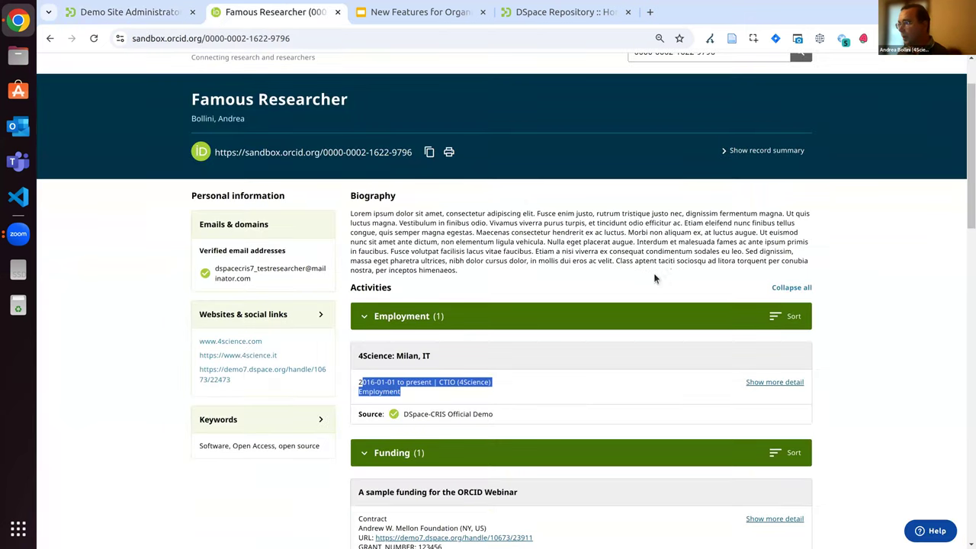
scroll(655, 279, down, 2)
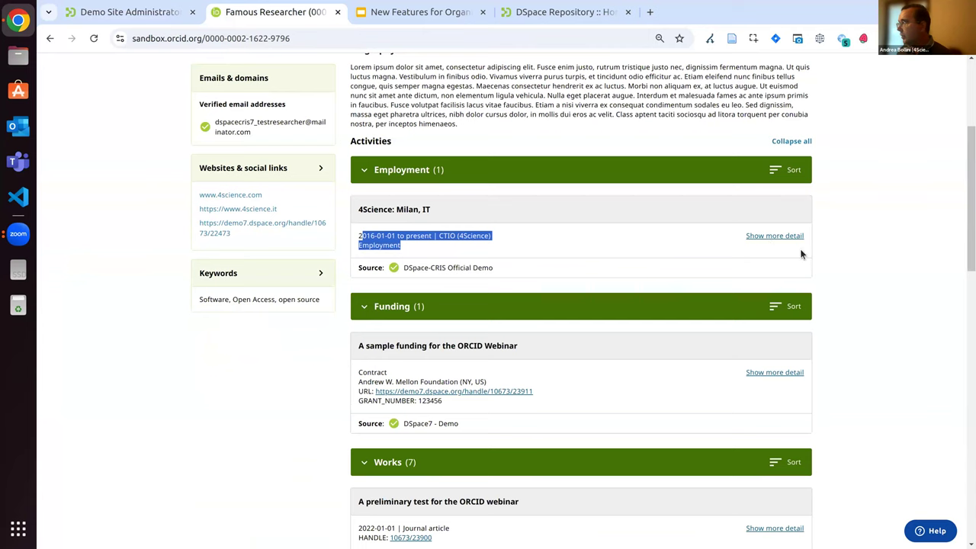
click(774, 236)
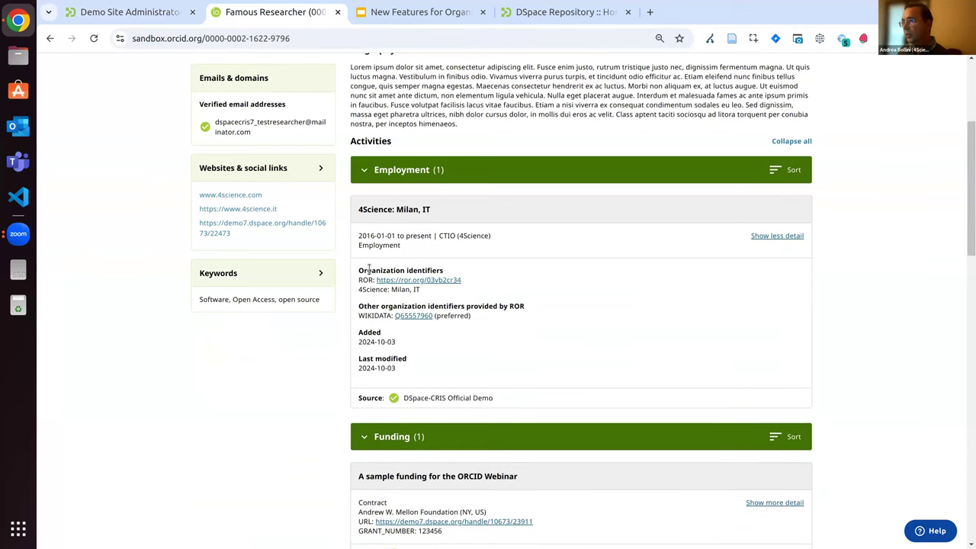
drag(481, 280, 356, 283)
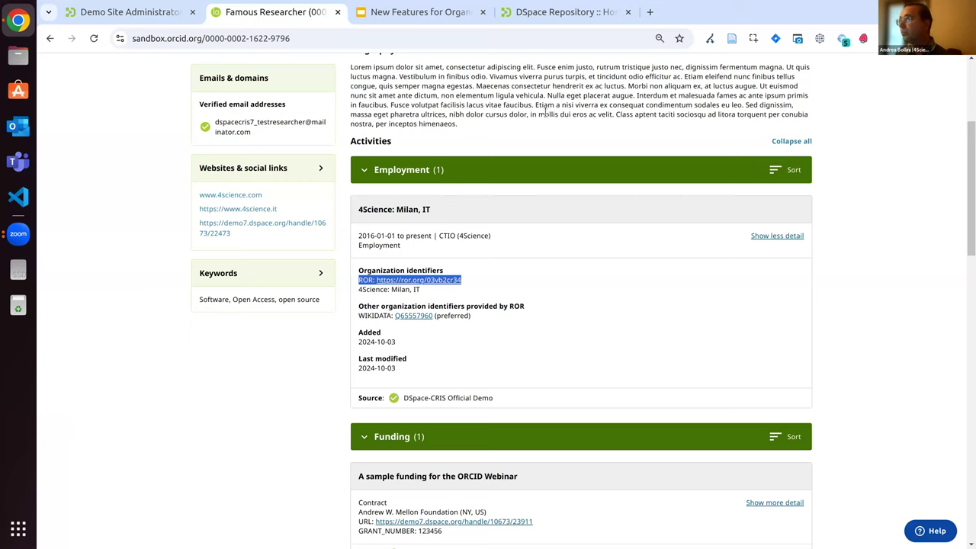
- Switch to the Google Slides presentation, start the slideshow from the Live Demonstration slide, and advance to "The Road Ahead"
click(388, 13)
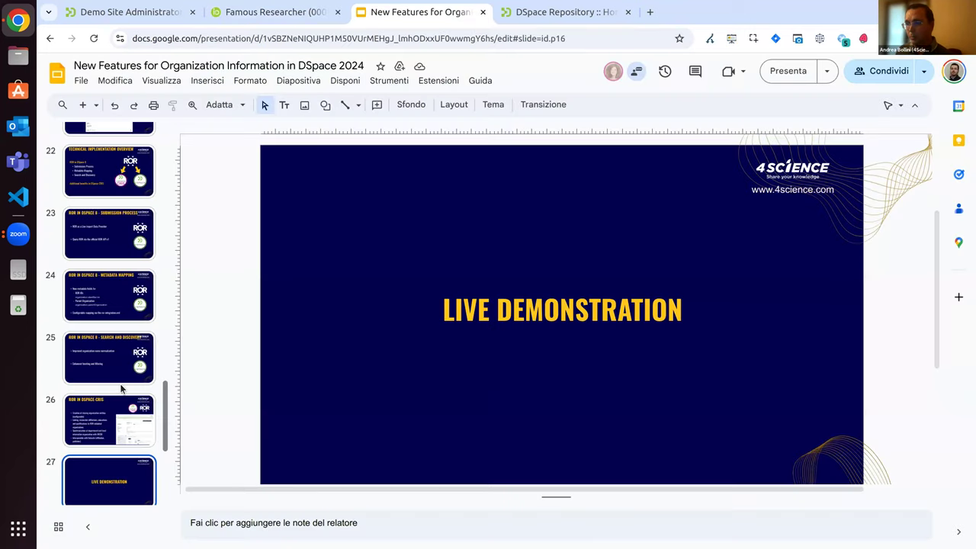
scroll(164, 382, down, 2)
click(798, 75)
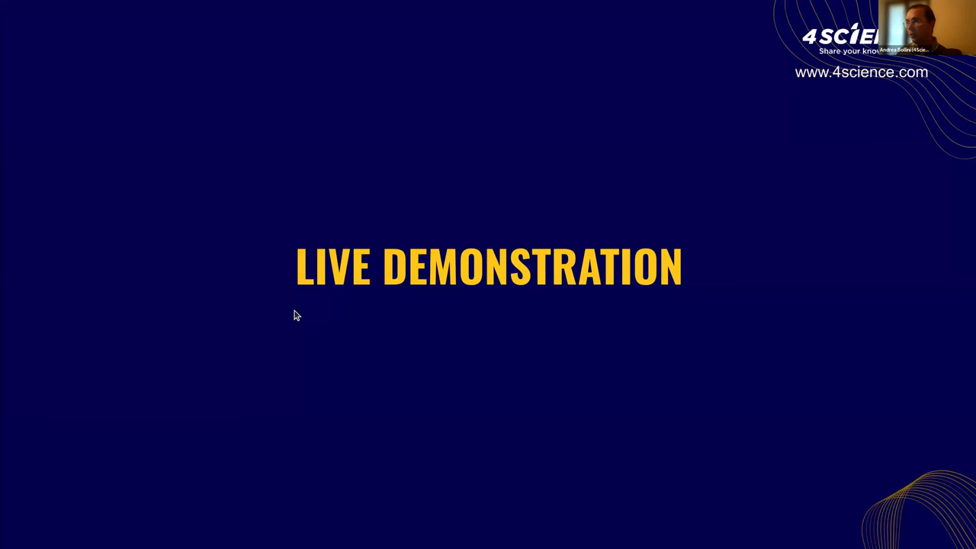
click(297, 316)
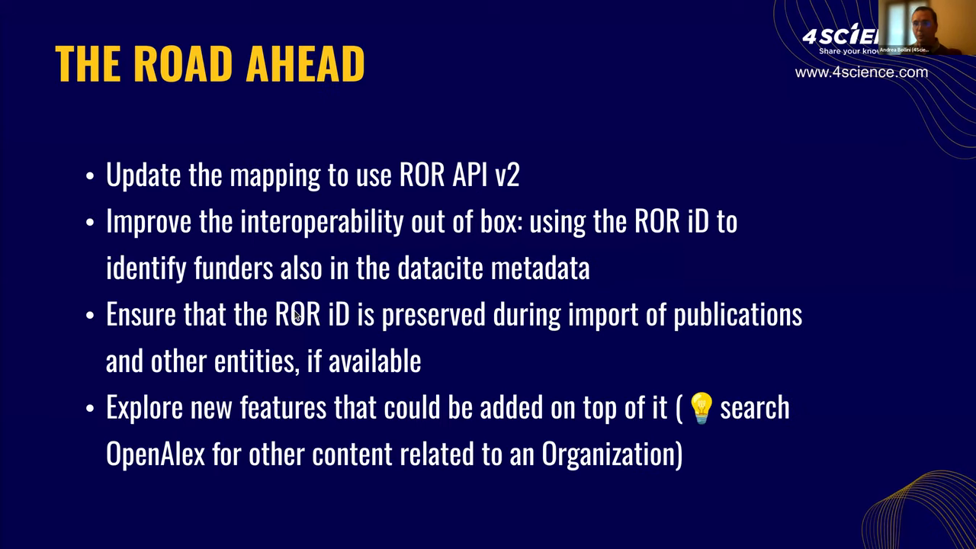